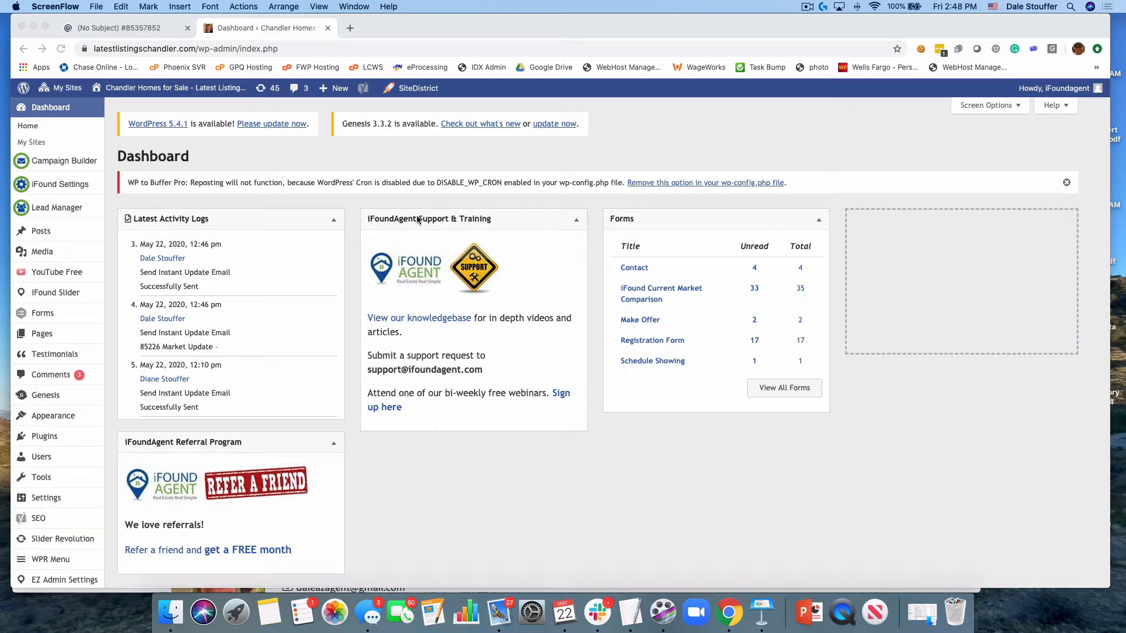
Open the Campaign Builder and start adding a new contact
left_click(66, 162)
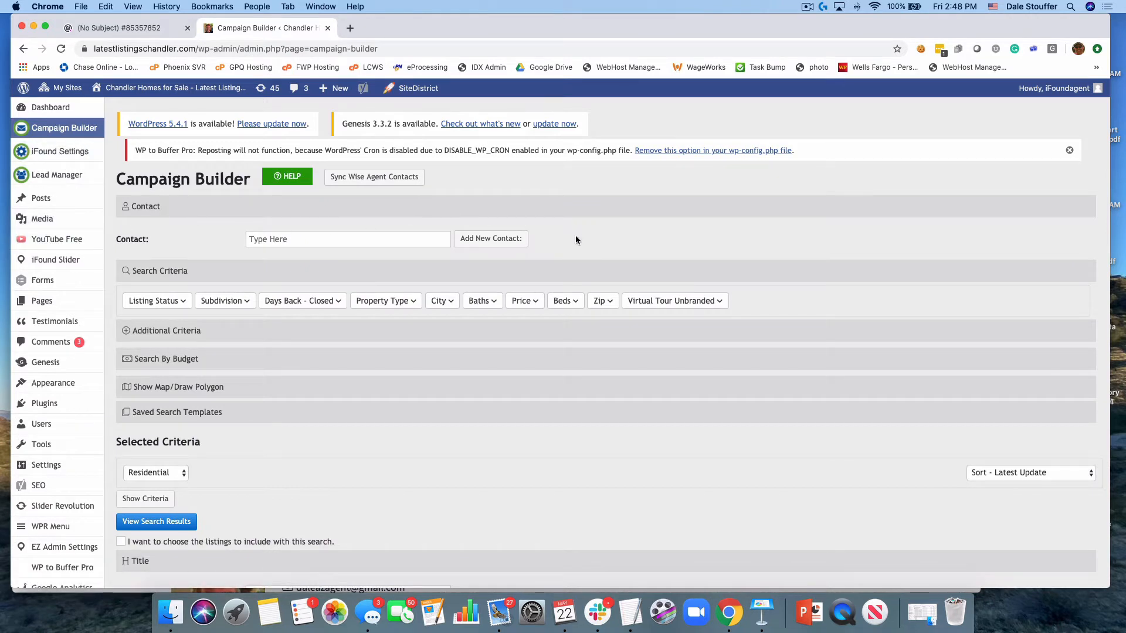
left_click(327, 239)
type("d")
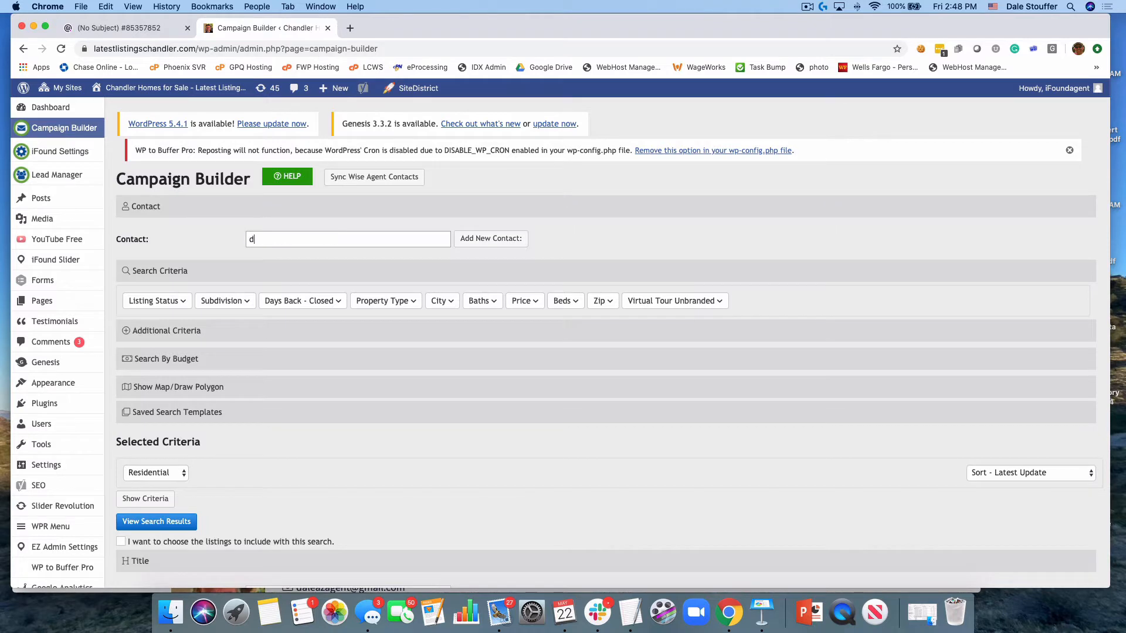
left_click(478, 239)
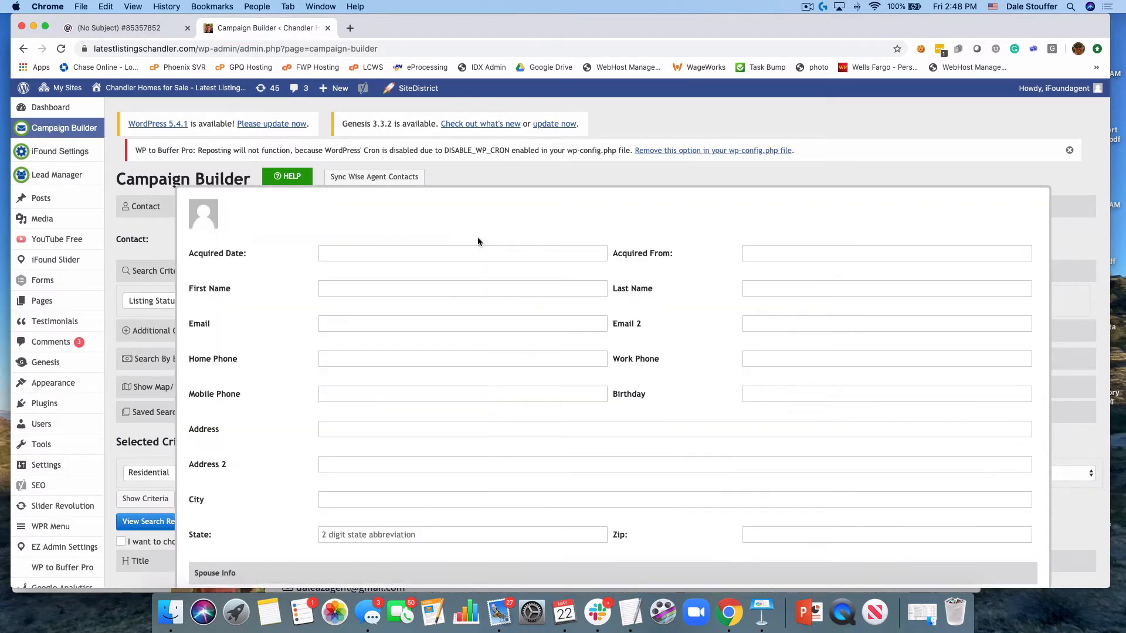
Set the new contact's acquired date to May 22, 2020 and its acquired-from source to Open House
left_click(378, 252)
left_click(406, 357)
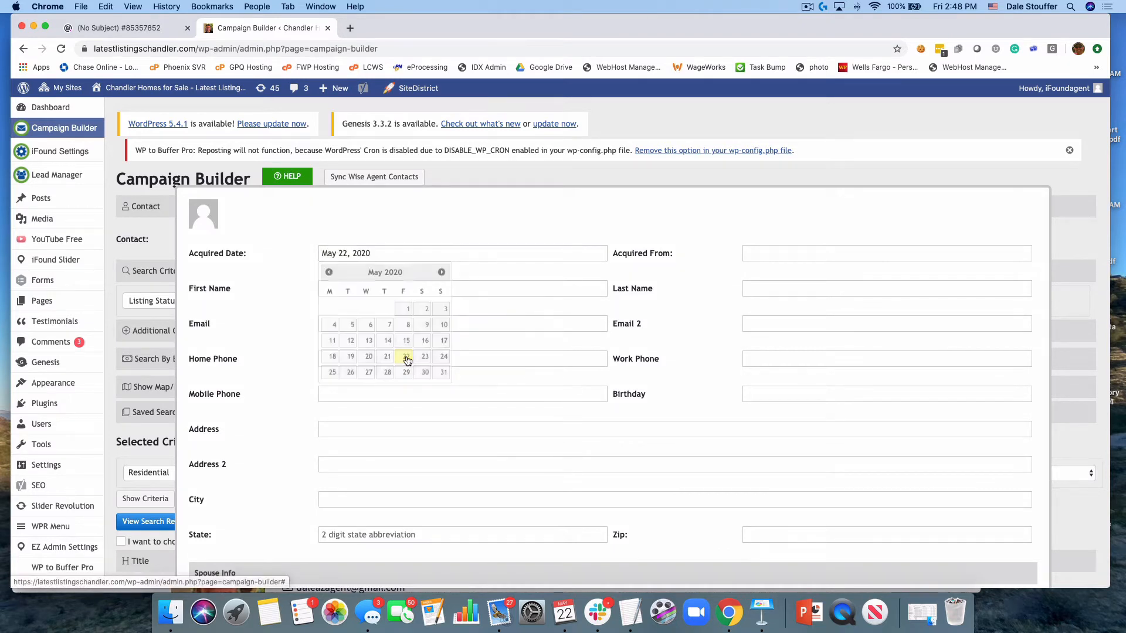
left_click(785, 253)
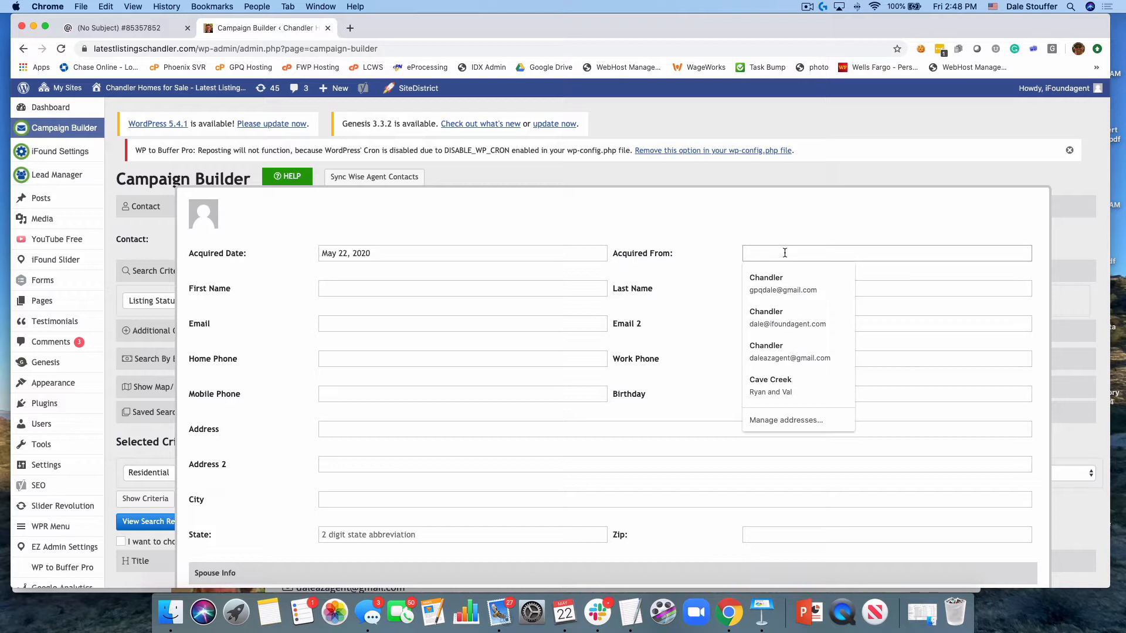
key("Escape")
type("Past Client")
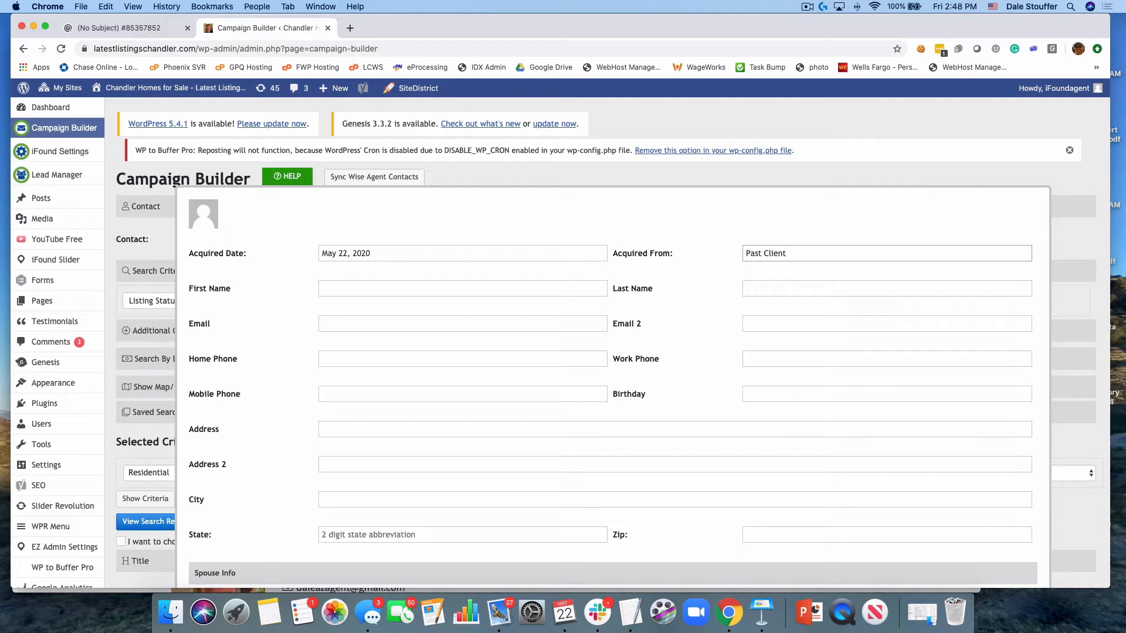
key("BackSpace")
key("BackSpace")
key("BackSpace")
key("BackSpace")
key("BackSpace")
key("BackSpace")
key("BackSpace")
key("BackSpace")
key("BackSpace")
key("BackSpace")
type("Open House")
Enter the contact's first and last name
left_click(389, 289)
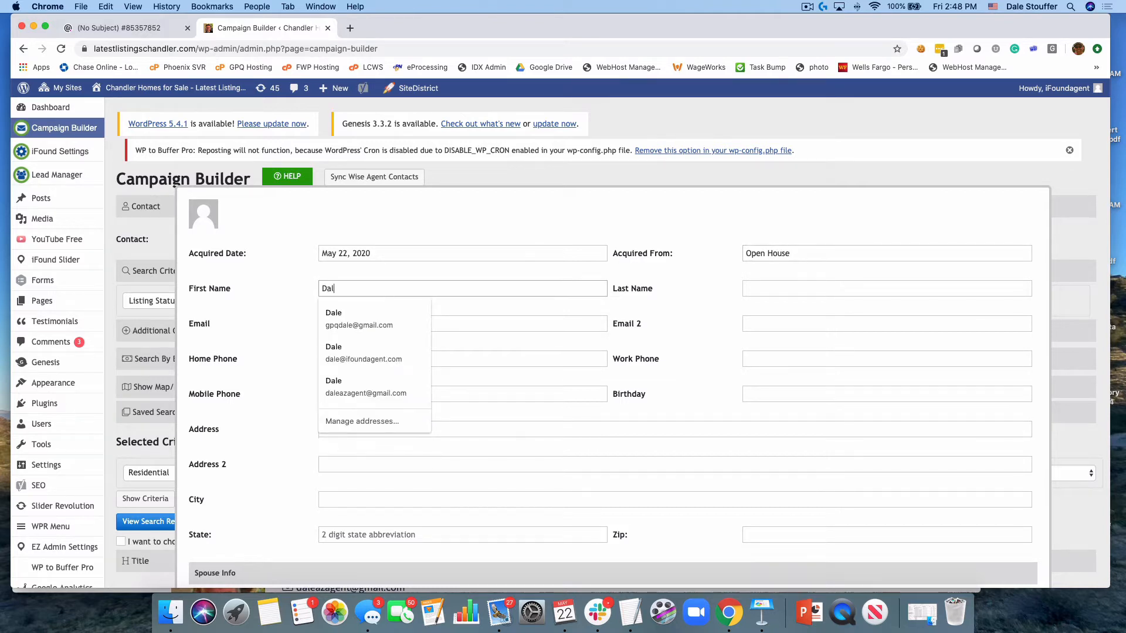
key("Tab")
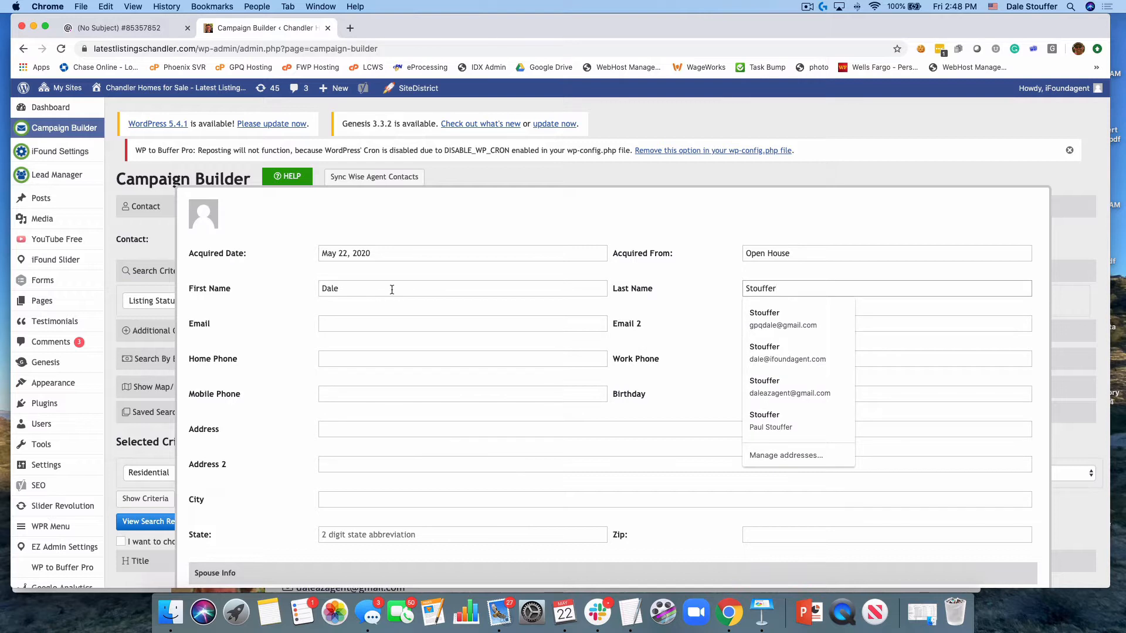
Fill in the contact's primary e-mail address
left_click(349, 322)
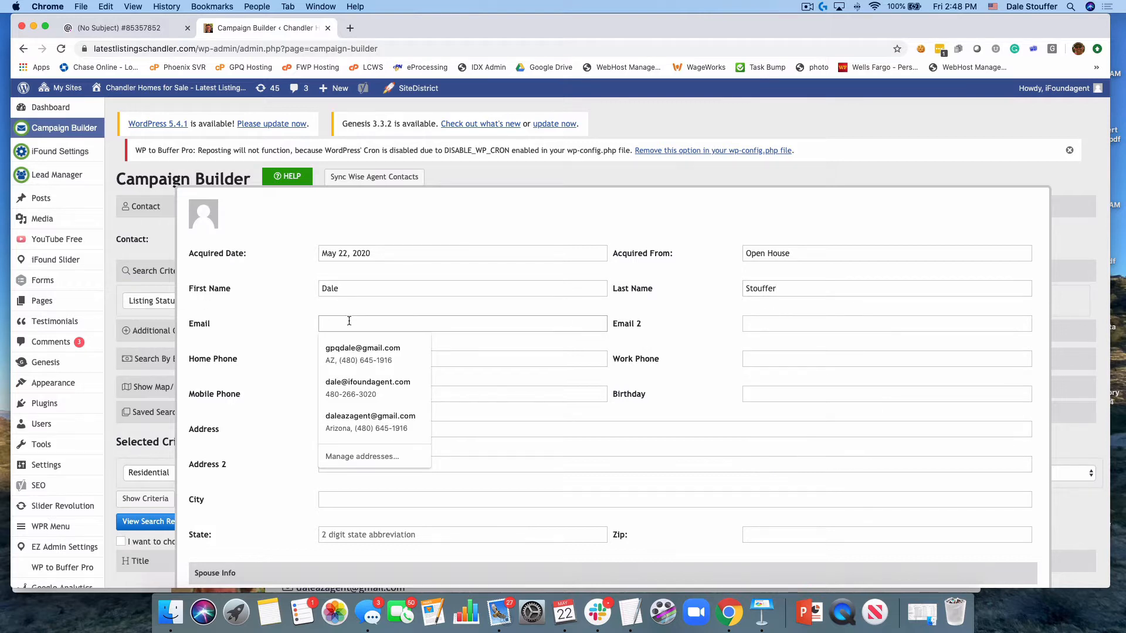
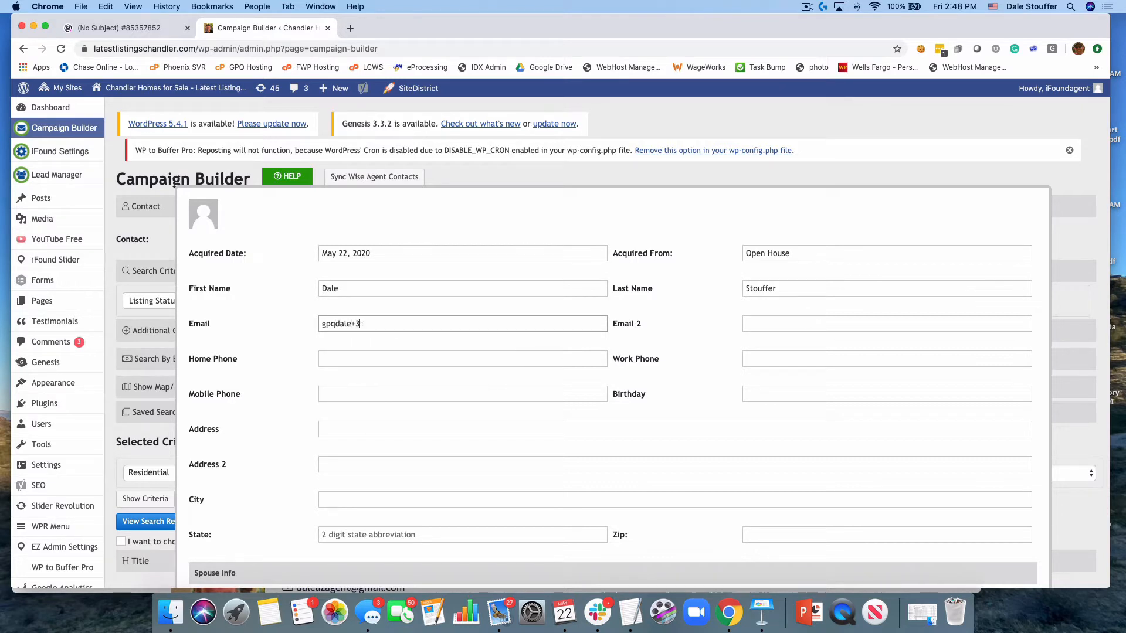
Enter the contact's home phone number and copy it into the mobile phone field
left_click(349, 357)
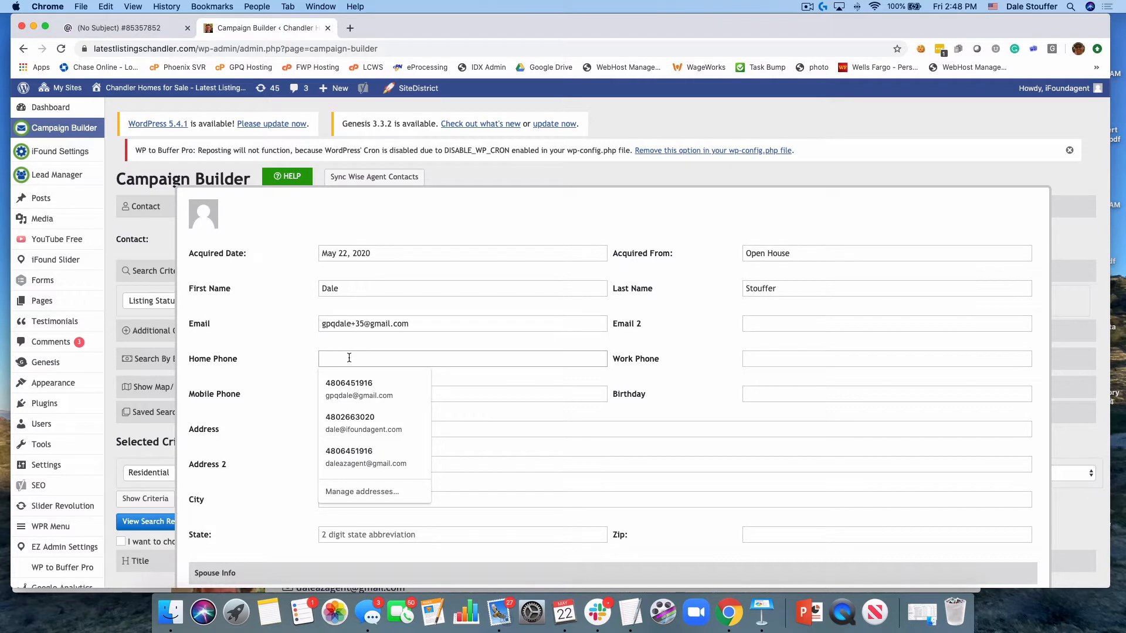
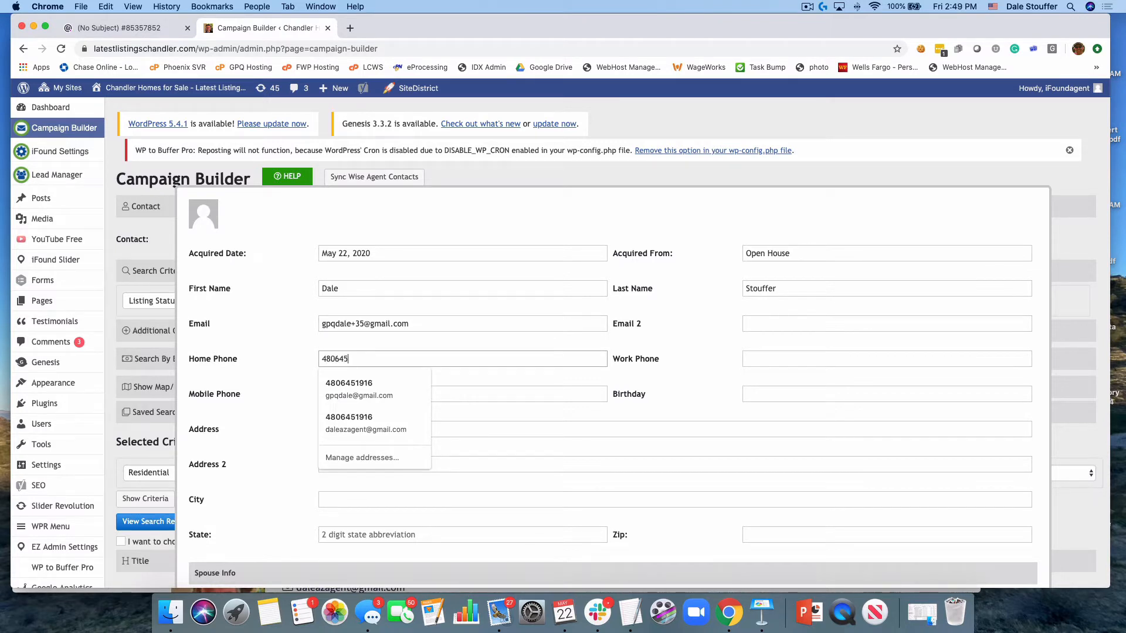
left_click(288, 355)
double_click(350, 358)
key("super+c")
left_click(356, 394)
key("super+v")
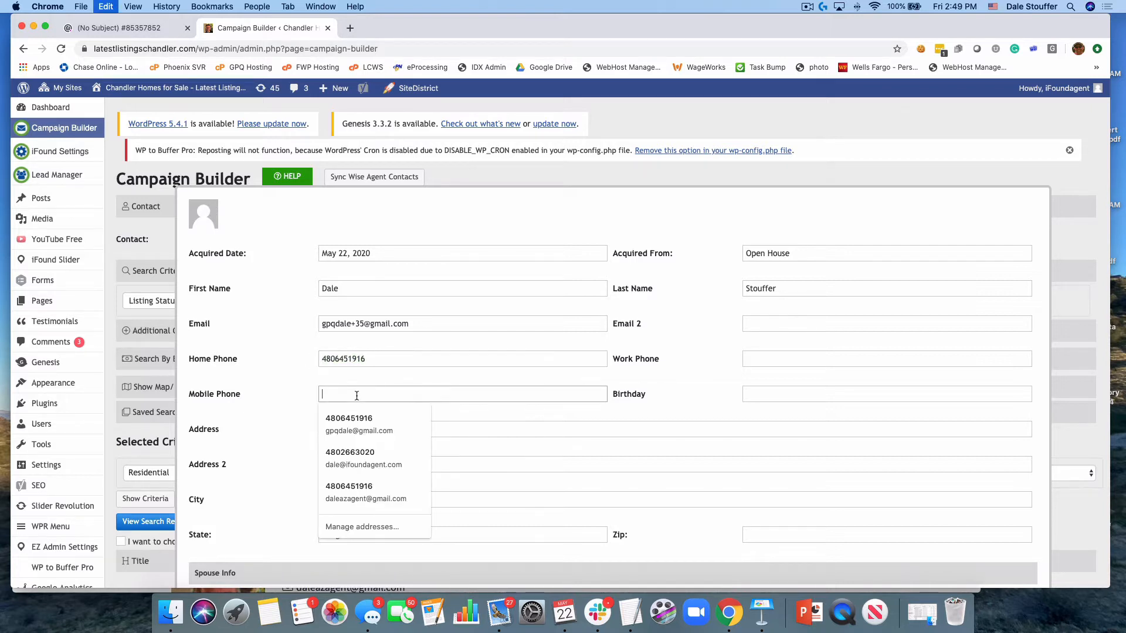
left_click(278, 399)
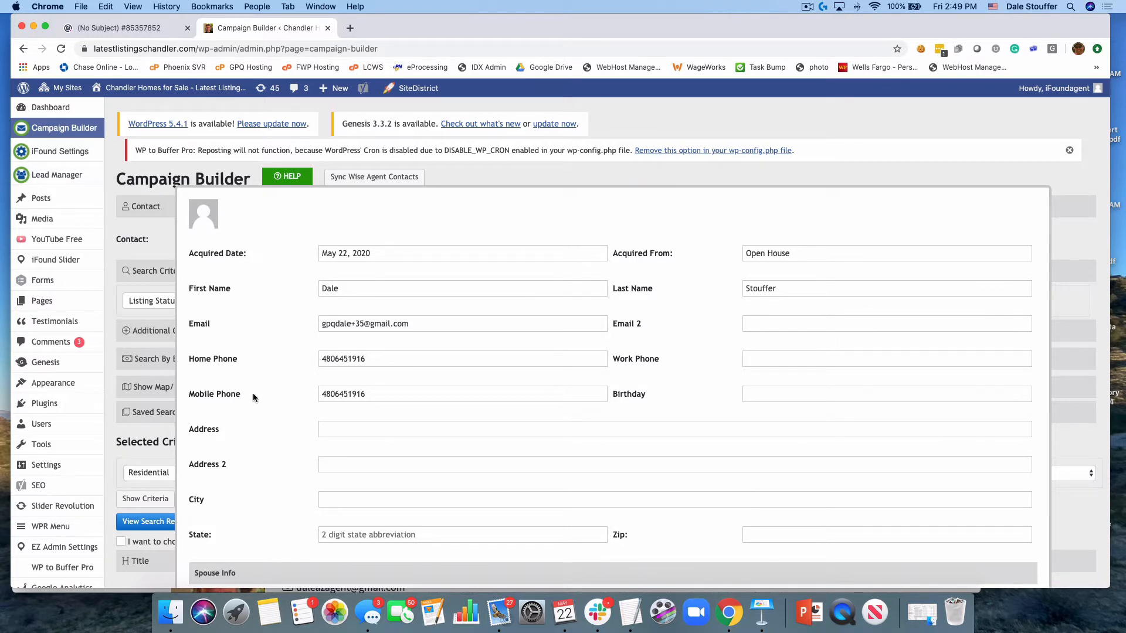
Extend the contact's first name with "and" followed by the spouse's first name
left_click(379, 288)
left_click(287, 294)
left_click(384, 287)
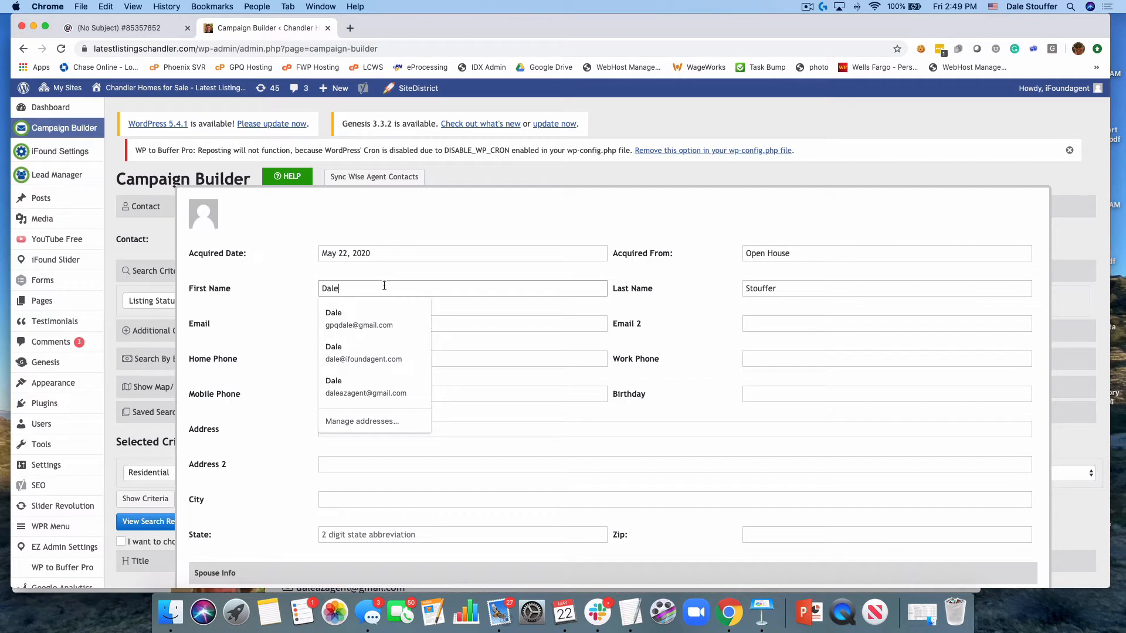
left_click(246, 339)
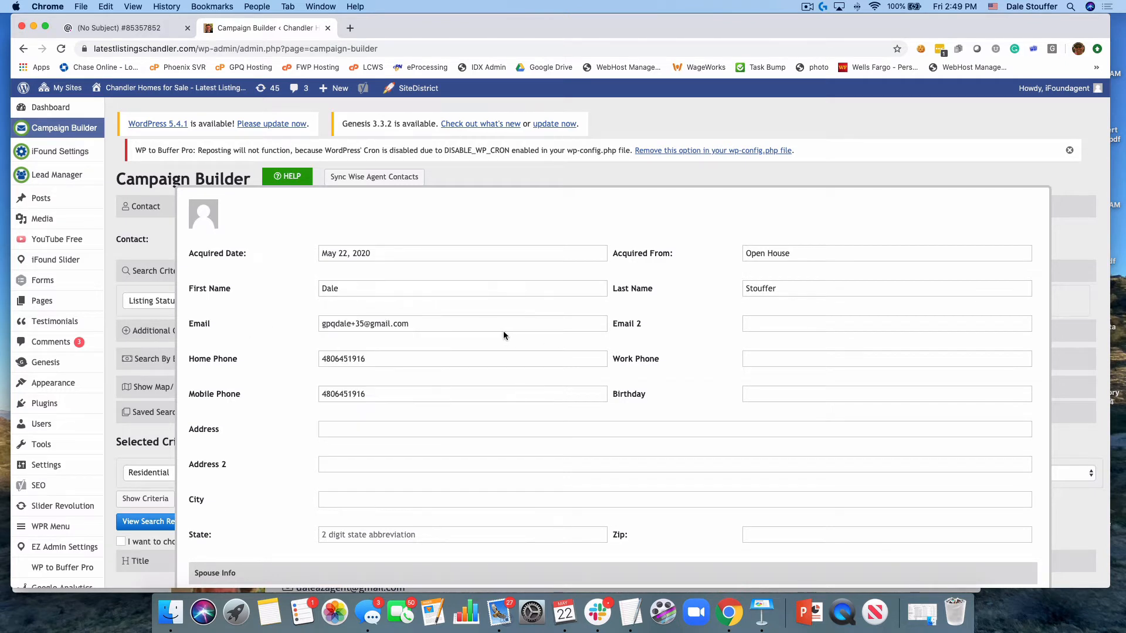
left_click(420, 287)
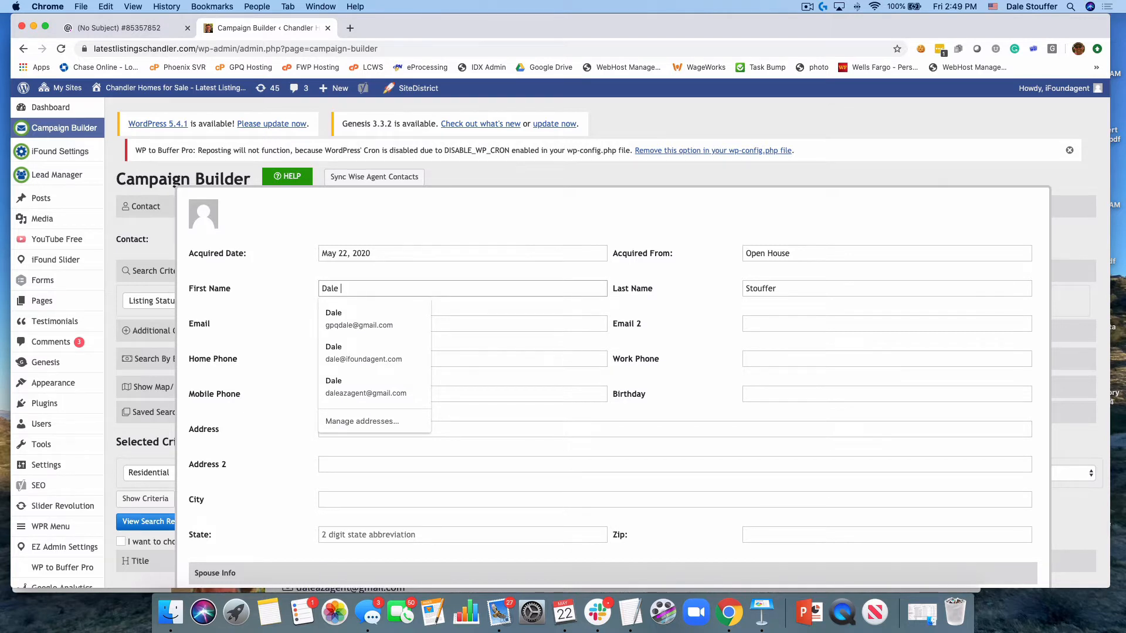
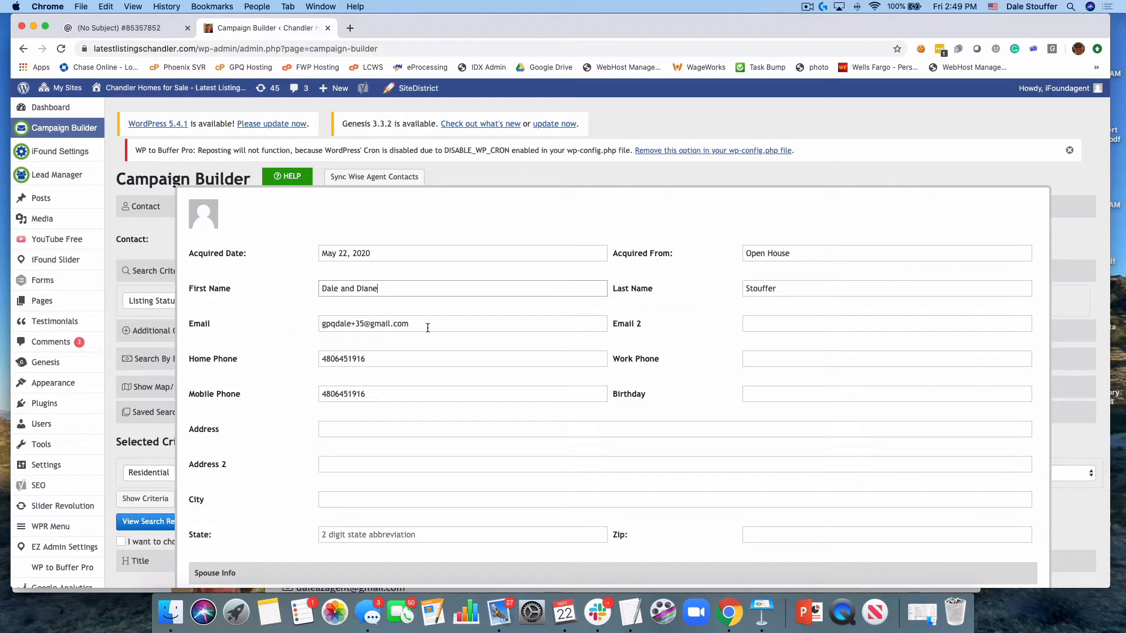
Review the remaining address and spouse fields, then save and close the new contact
scroll(526, 311, "down", 5)
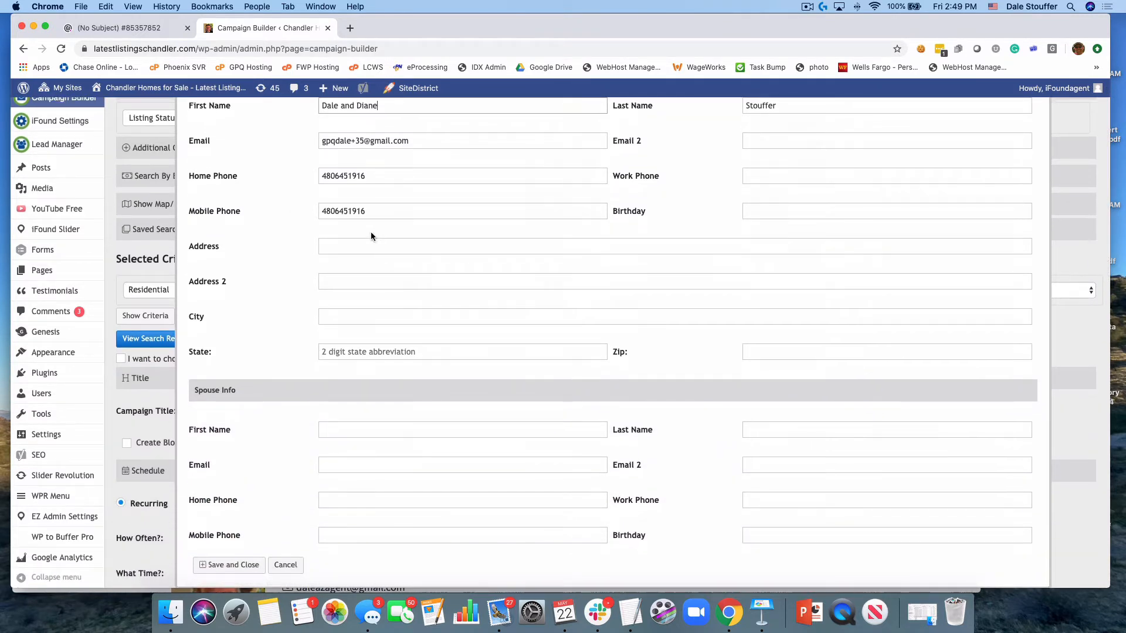
scroll(454, 262, "up", 3)
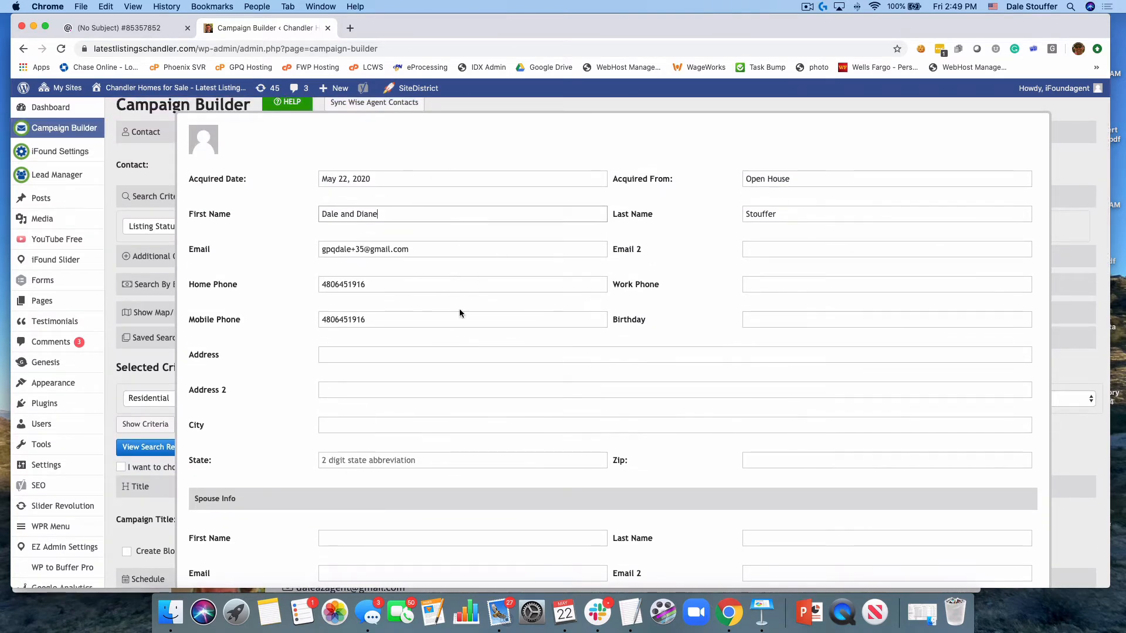
scroll(459, 310, "down", 10)
left_click(247, 258)
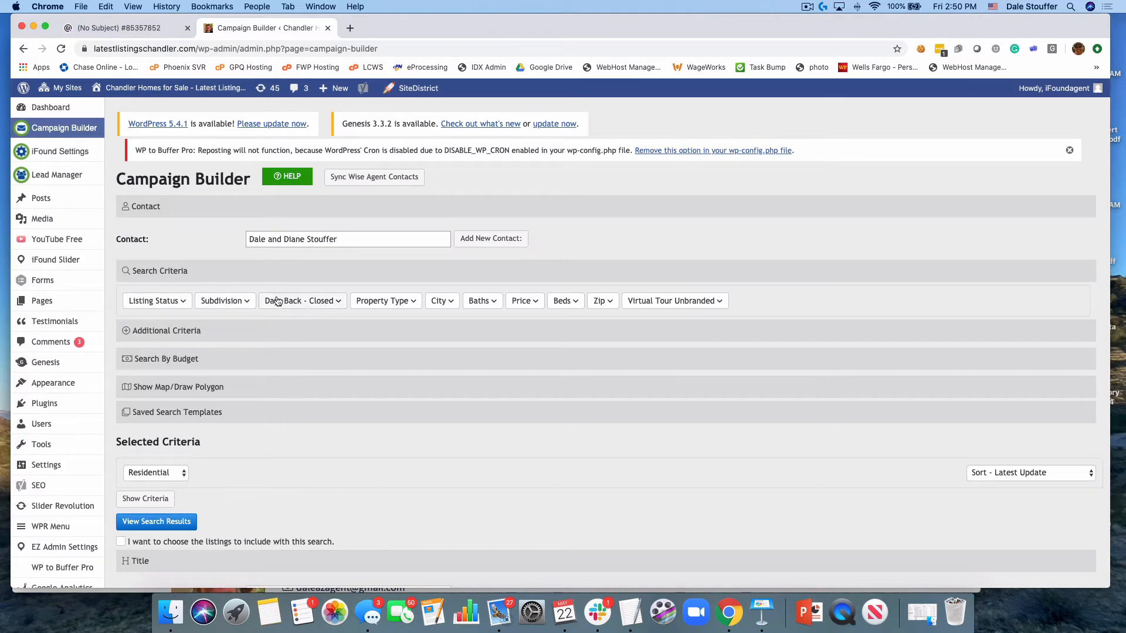
Expand the additional criteria and add the listing statuses Active, Closed and Pending to the search
left_click(127, 330)
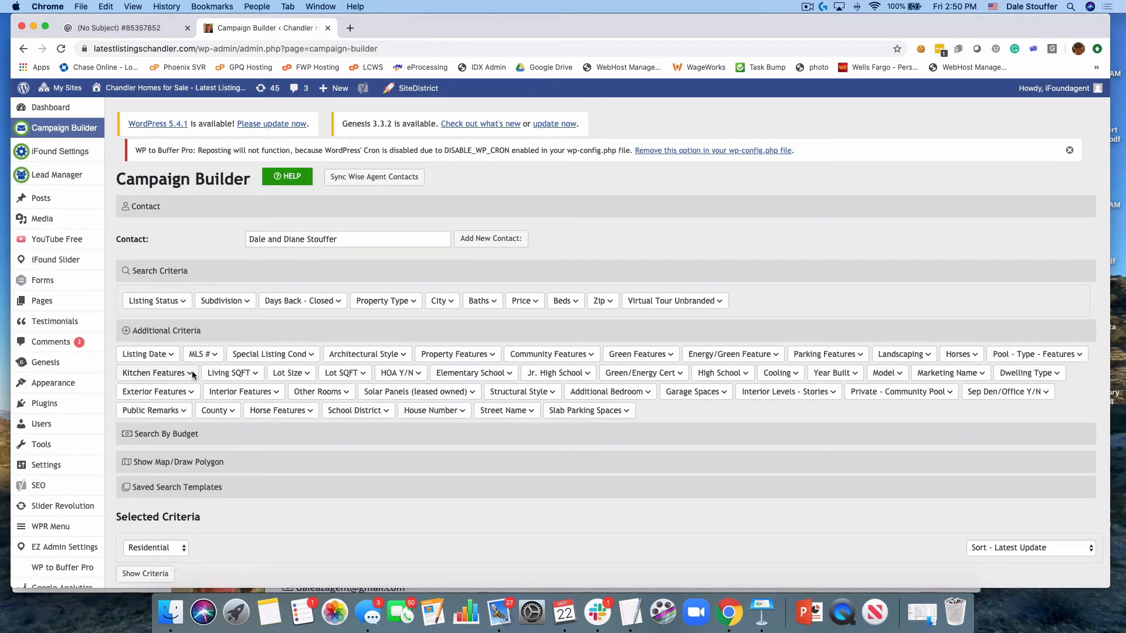
left_click(175, 300)
left_click(147, 335)
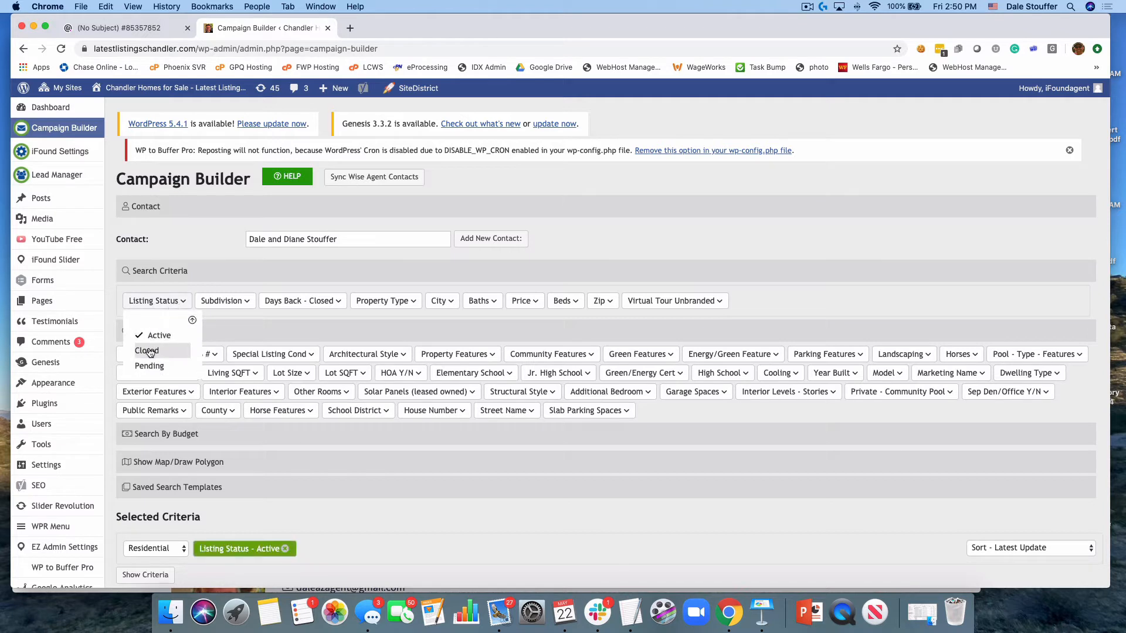
left_click(147, 350)
left_click(149, 365)
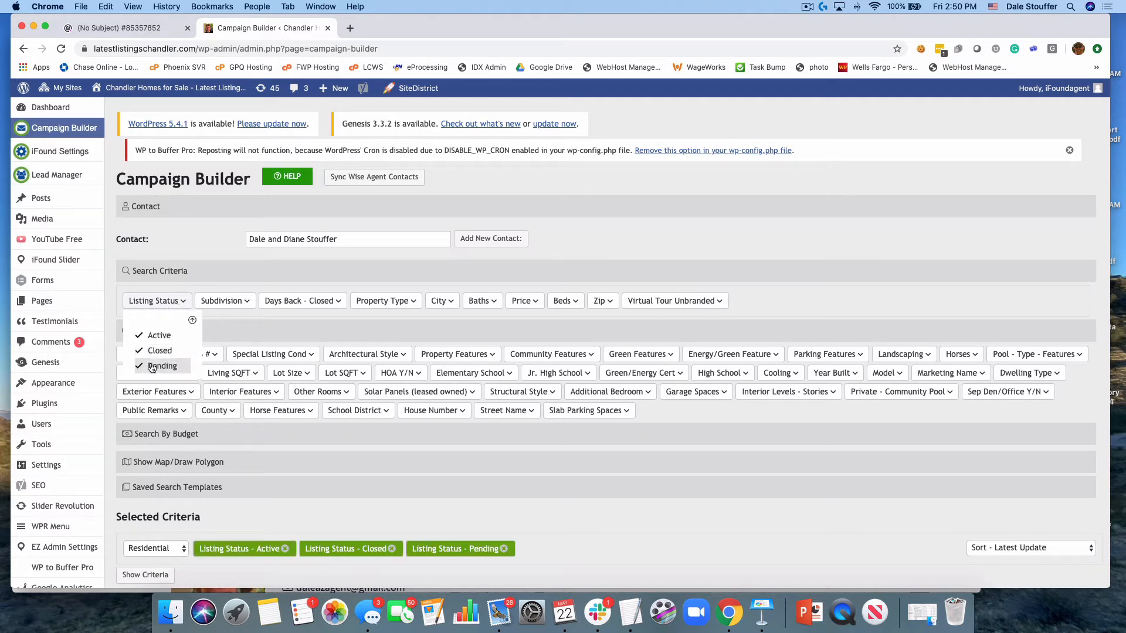
left_click(197, 319)
Add the subdivision Park Promenade to the search criteria
left_click(227, 301)
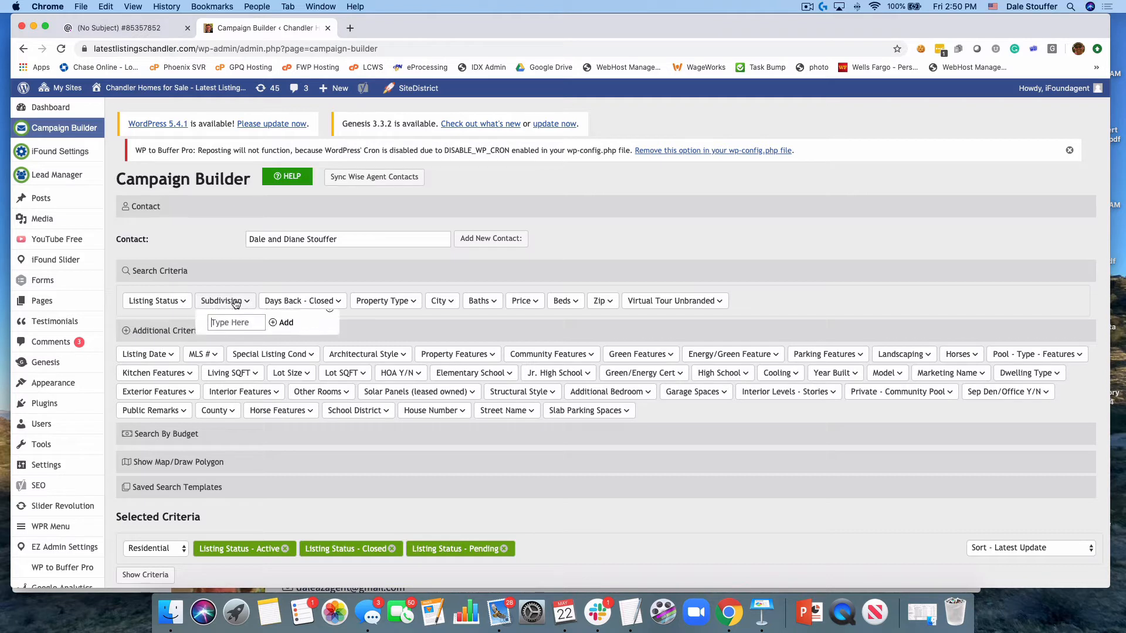
left_click(241, 334)
type("Prop")
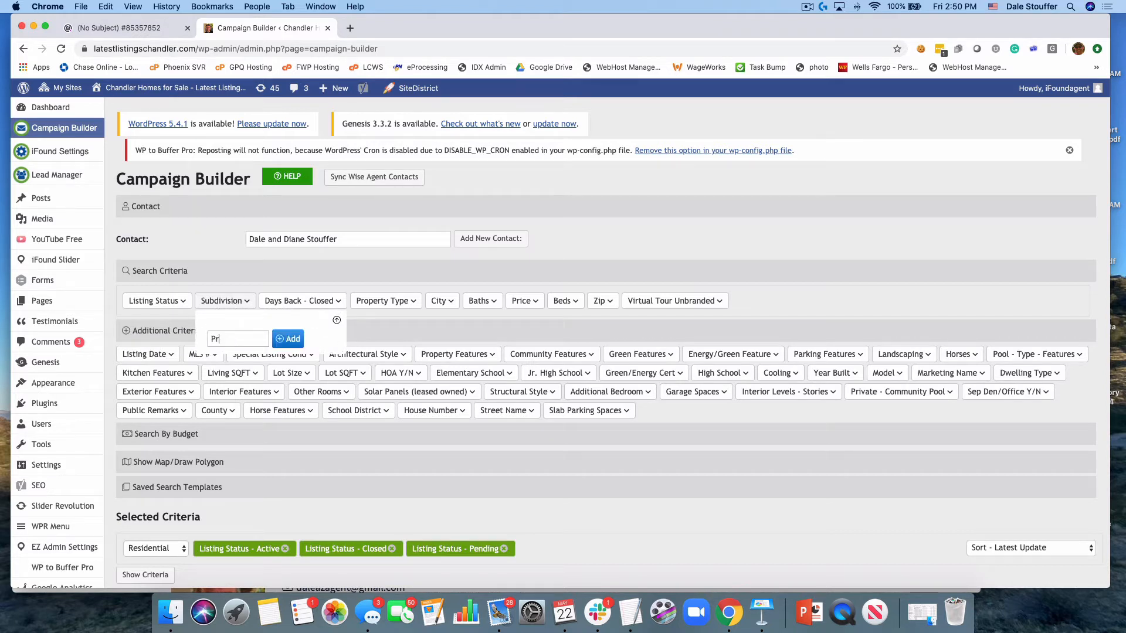
key("BackSpace")
key("BackSpace")
key("BackSpace")
type("ark Promenda")
key("BackSpace")
key("BackSpace")
type("ade")
left_click(295, 340)
Limit closed listings in the search to 120 days back
left_click(312, 301)
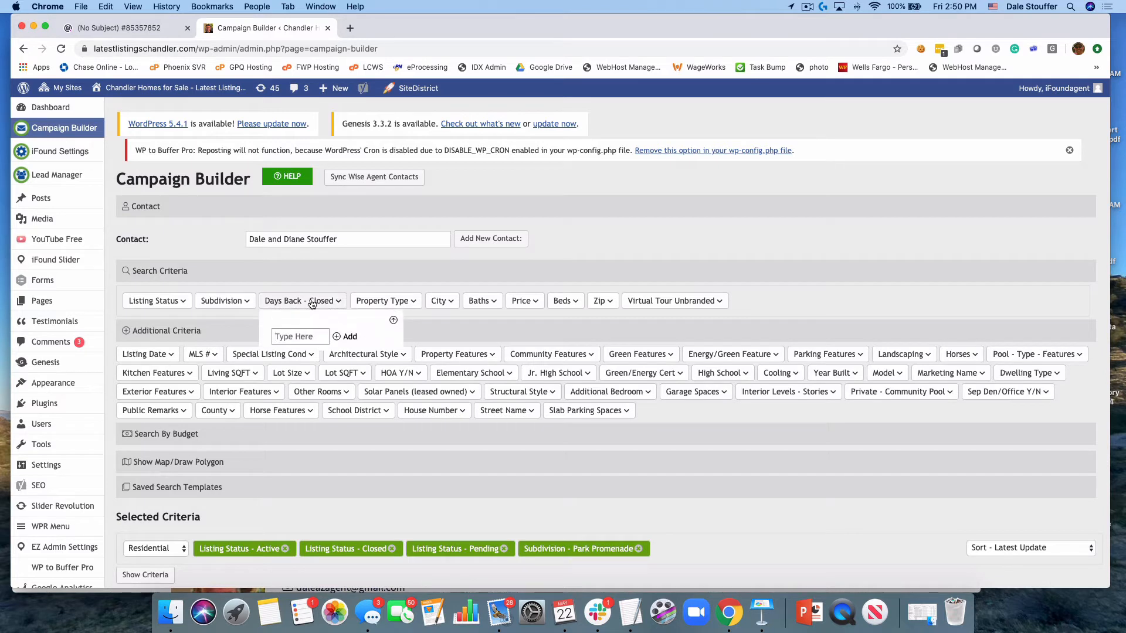
type("120")
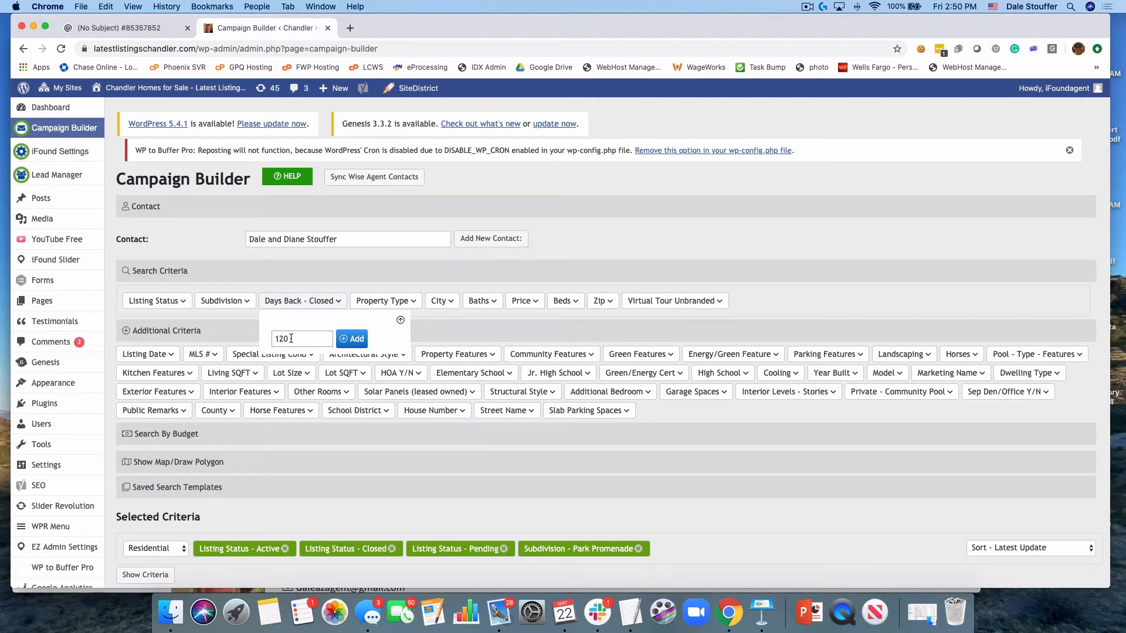
left_click(356, 339)
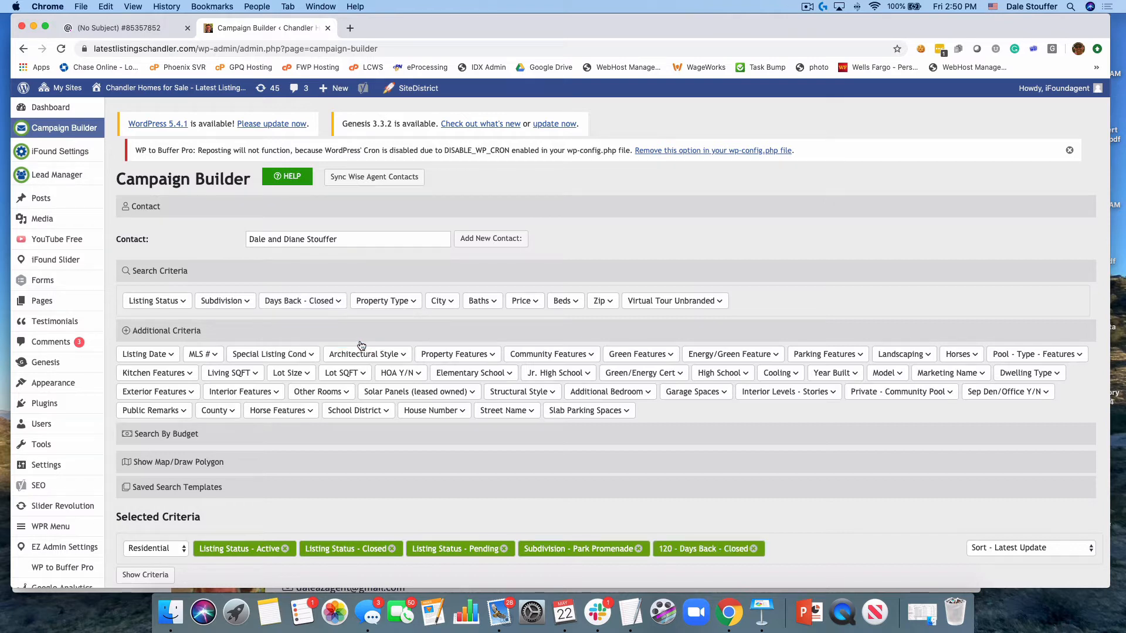
scroll(360, 340, "down", 2)
scroll(360, 340, "down", 2)
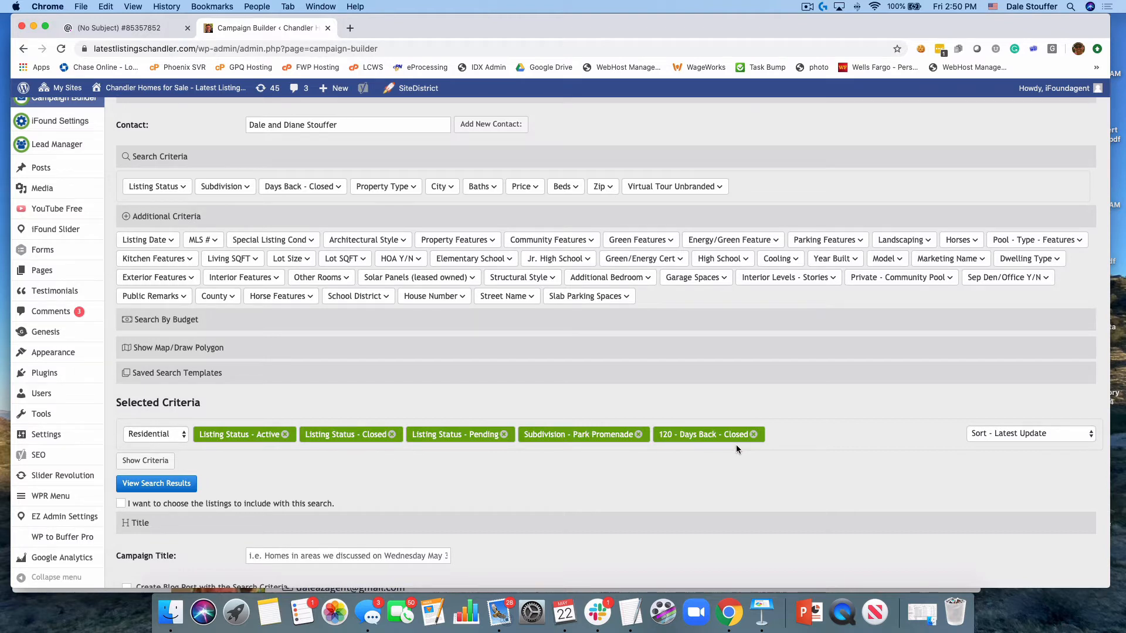
Add the city Chandler to the search criteria
scroll(692, 410, "up", 1)
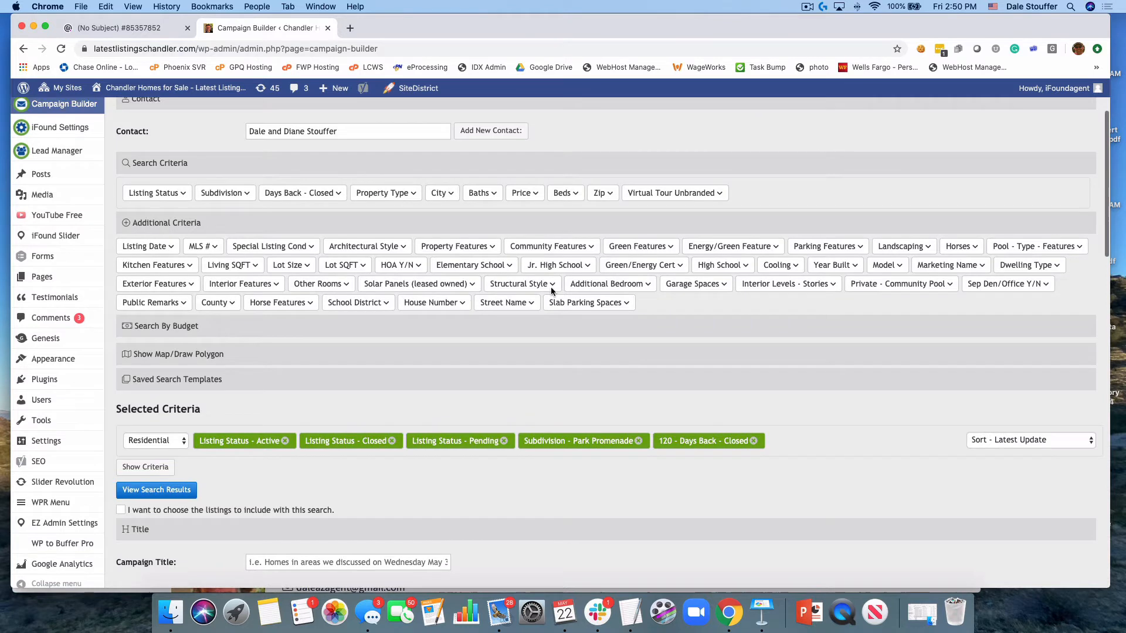
left_click(441, 193)
left_click(470, 219)
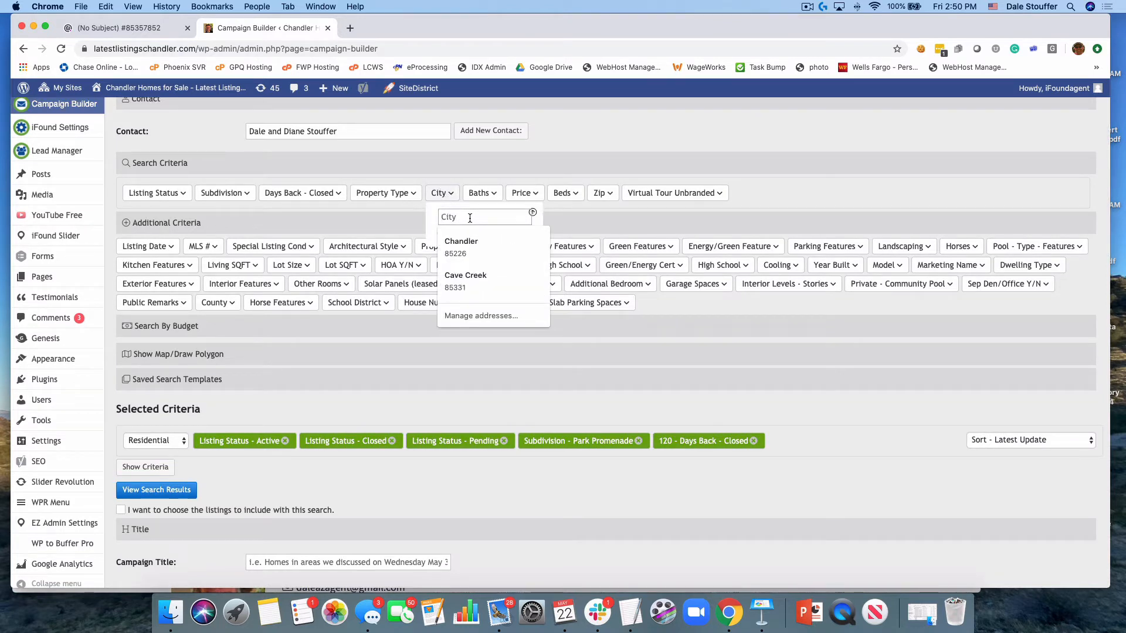
left_click(469, 241)
left_click(456, 249)
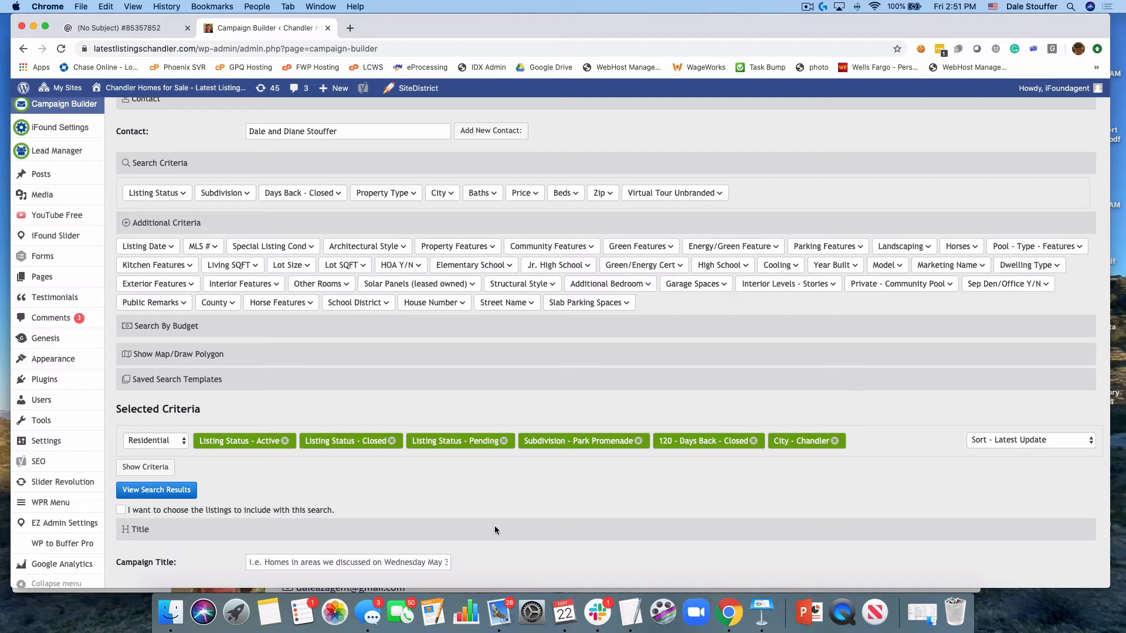
Show the search map and bring the Park Promenade neighborhood in Chandler into close view
left_click(170, 354)
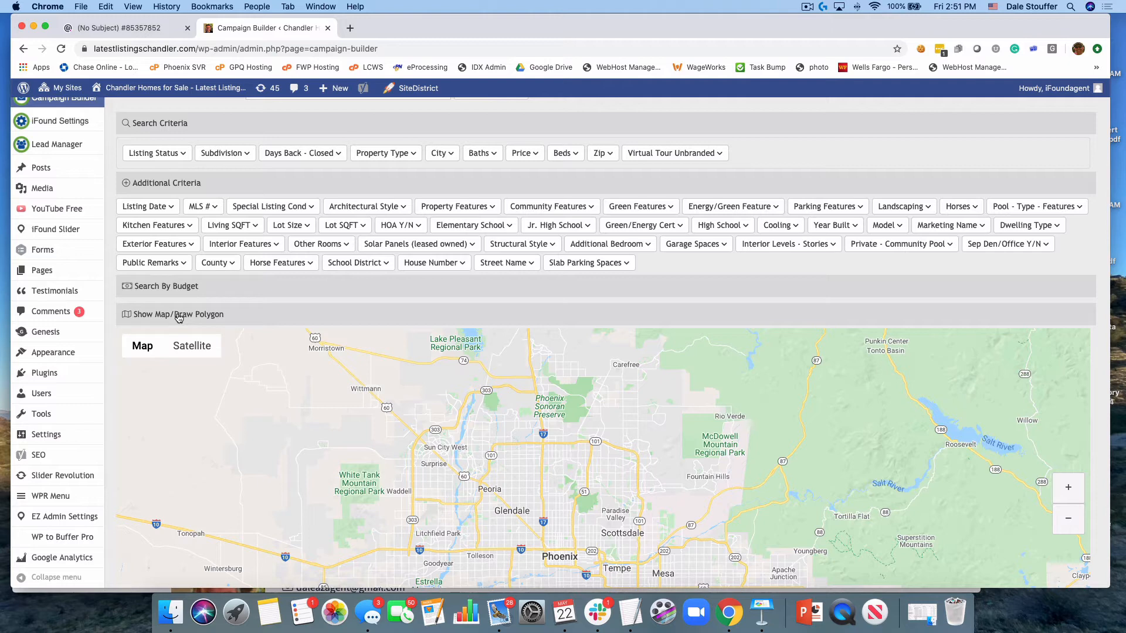
scroll(179, 317, "down", 5)
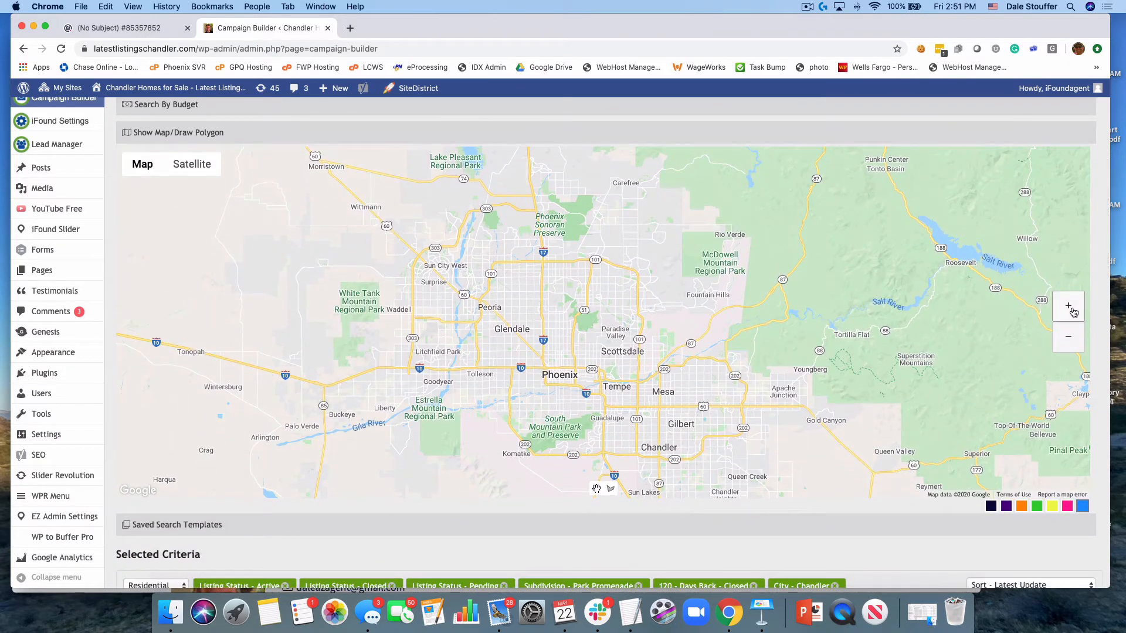
left_click(1070, 307)
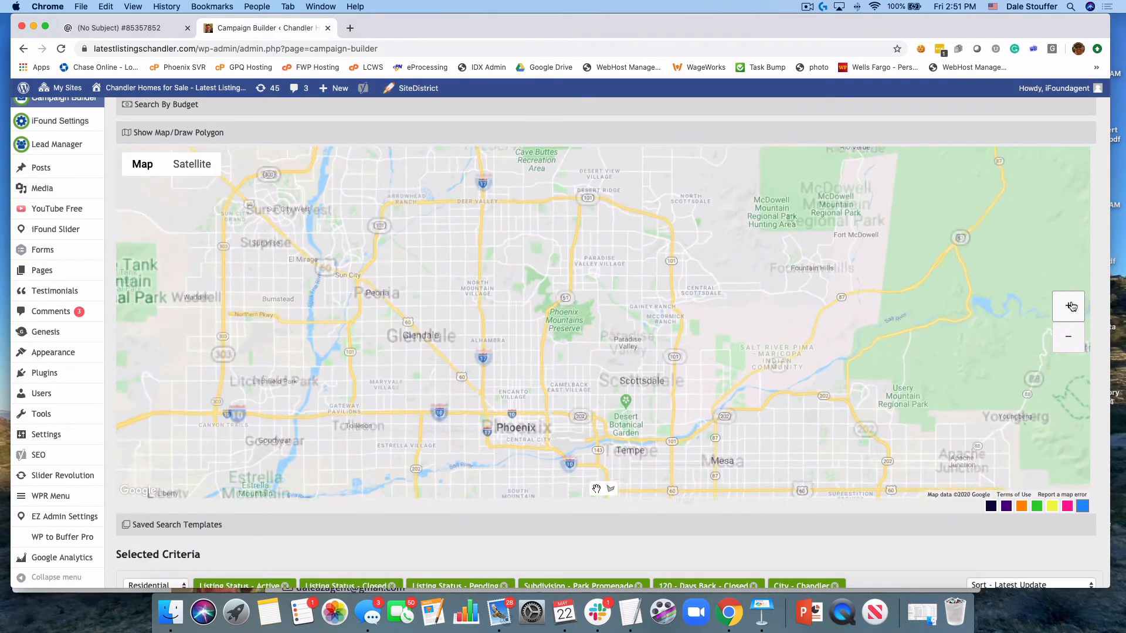
left_click(1071, 307)
left_click_drag(906, 390, 860, 187)
left_click_drag(852, 404, 858, 268)
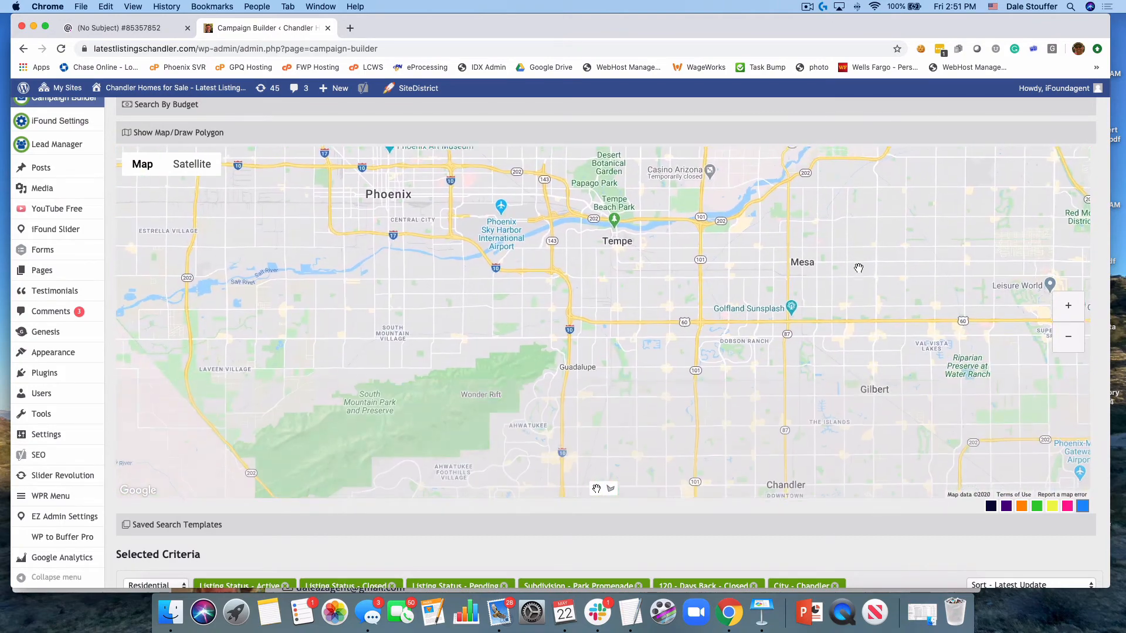
left_click_drag(845, 368, 793, 262)
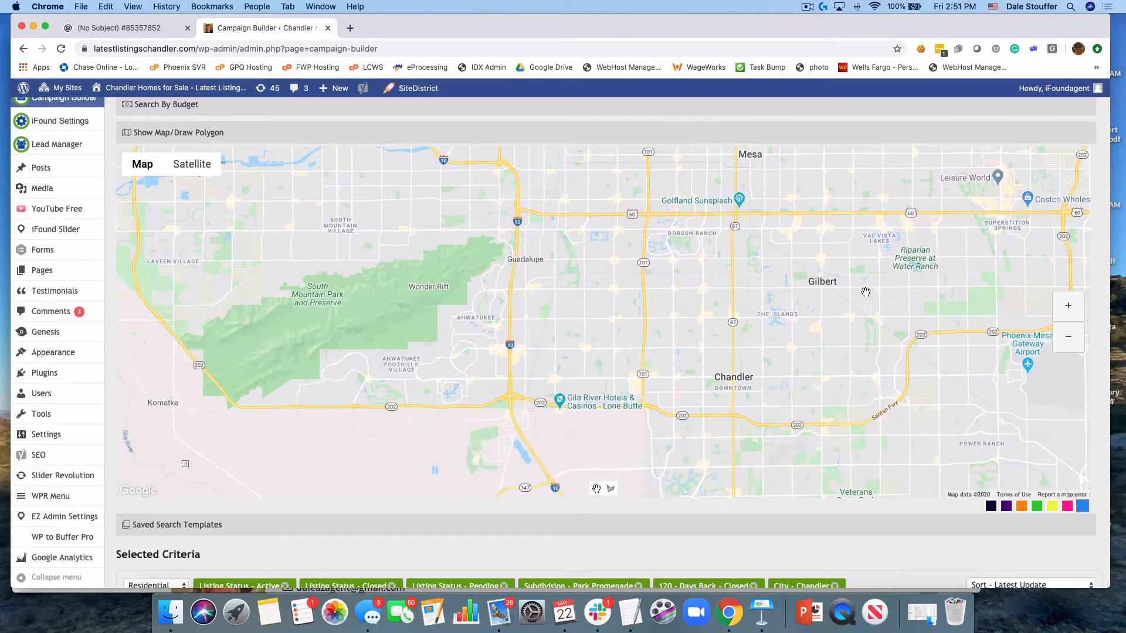
left_click(1072, 308)
left_click(1072, 308)
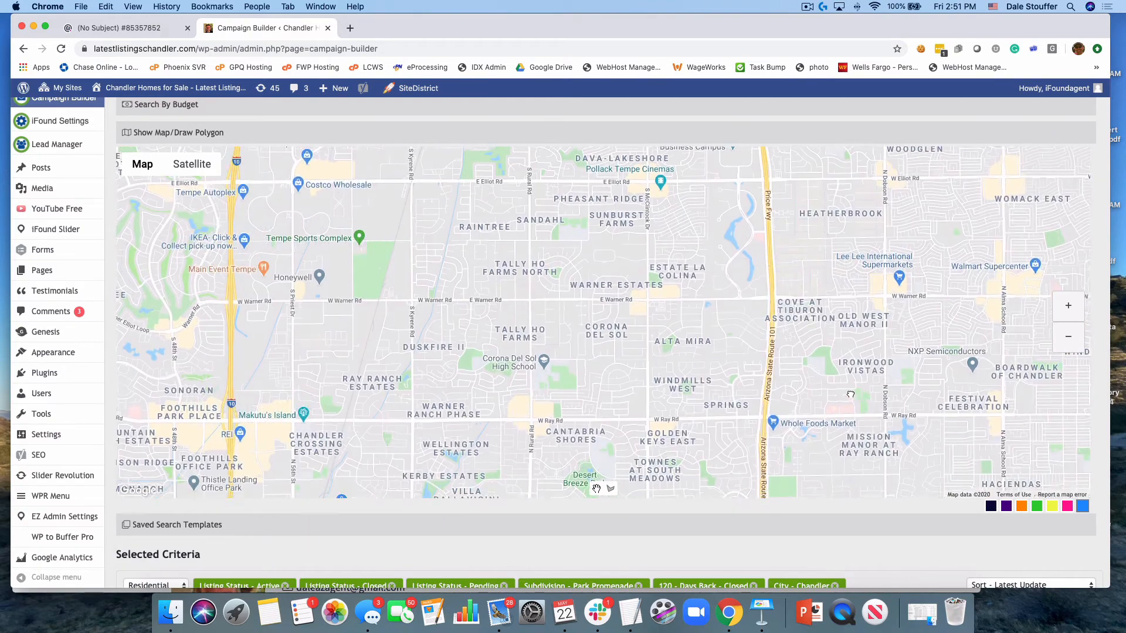
left_click_drag(851, 394, 819, 287)
left_click(1070, 314)
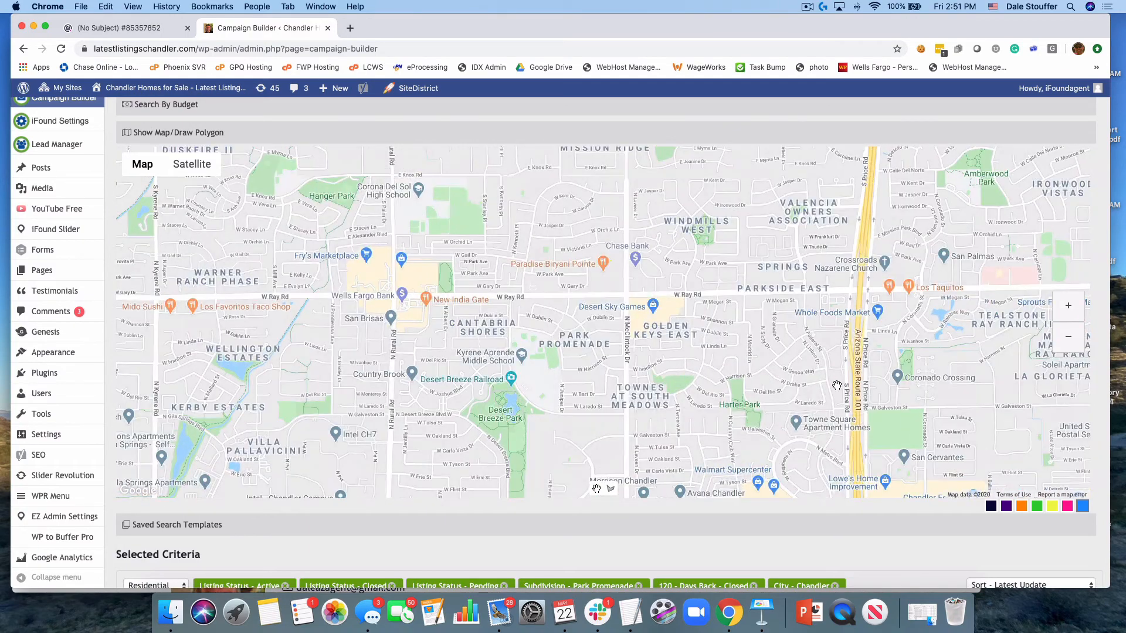
left_click_drag(837, 385, 817, 335)
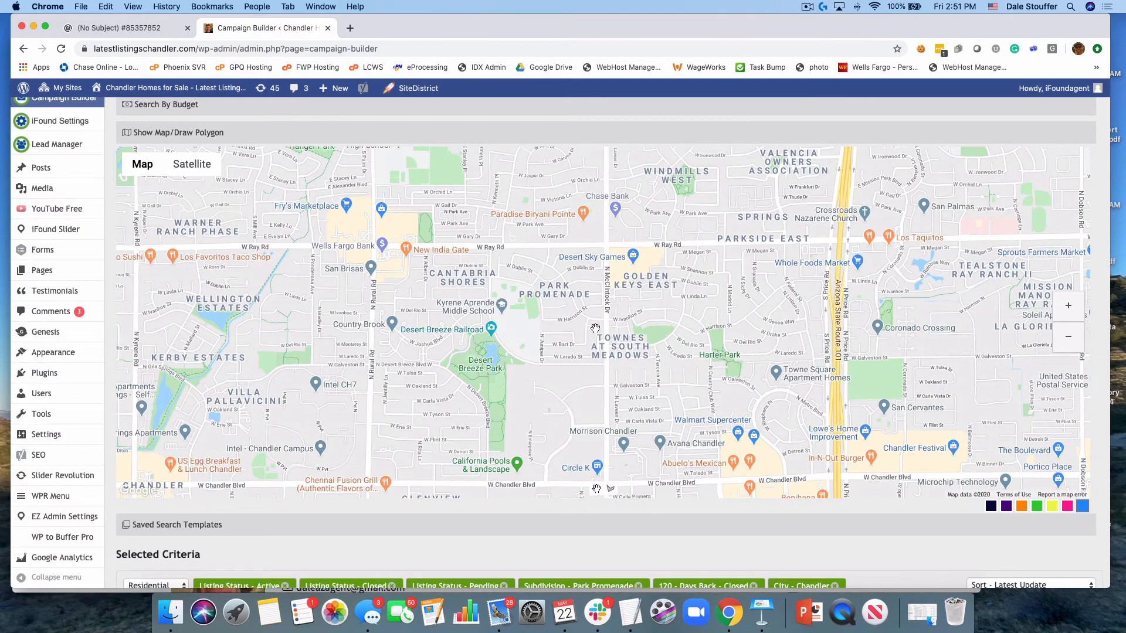
Draw a closed polygon around Park Promenade, bounded by W Ray Rd, N McClintock Dr, W Laredo St and the Desert Breeze edge
left_click(610, 489)
left_click(489, 245)
left_click(607, 246)
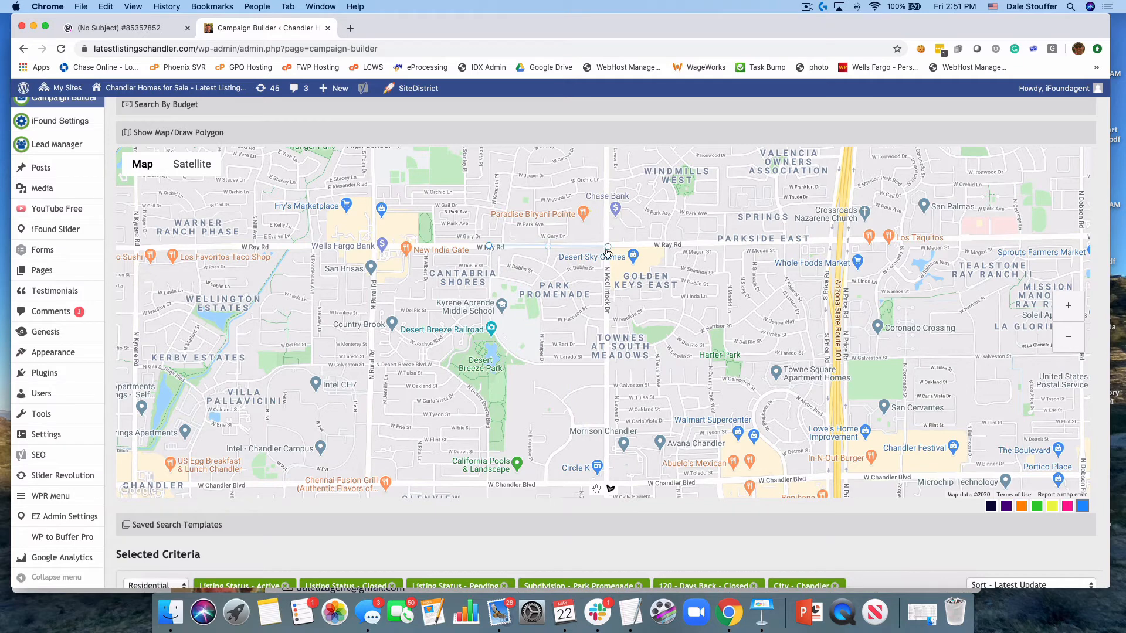
left_click(606, 363)
left_click(540, 364)
left_click(515, 359)
left_click(495, 340)
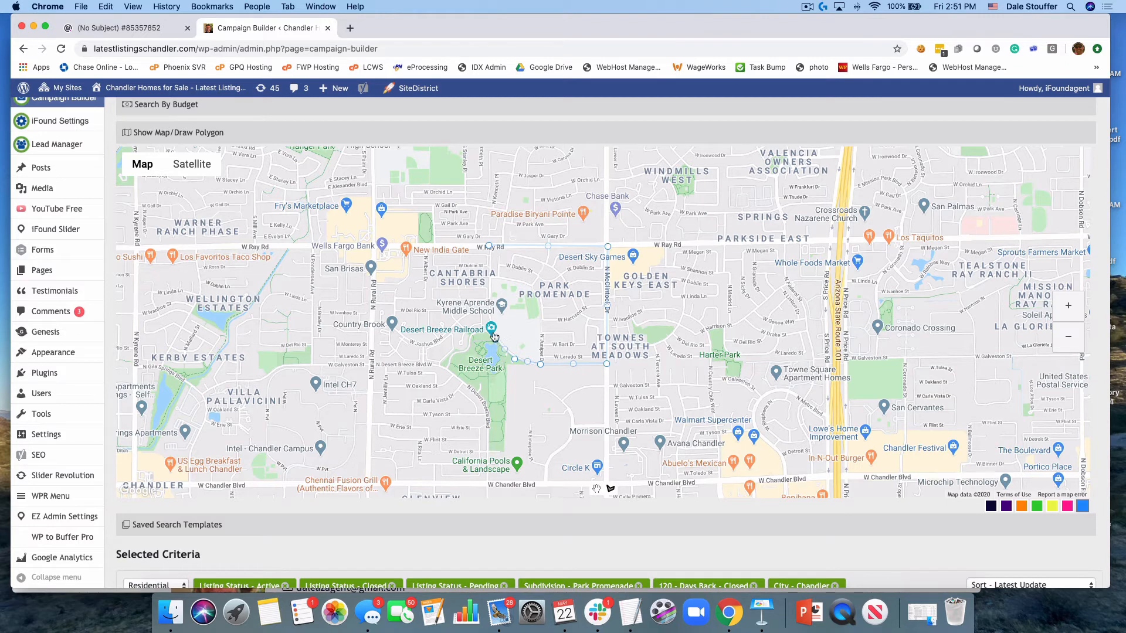
left_click(488, 314)
left_click(489, 245)
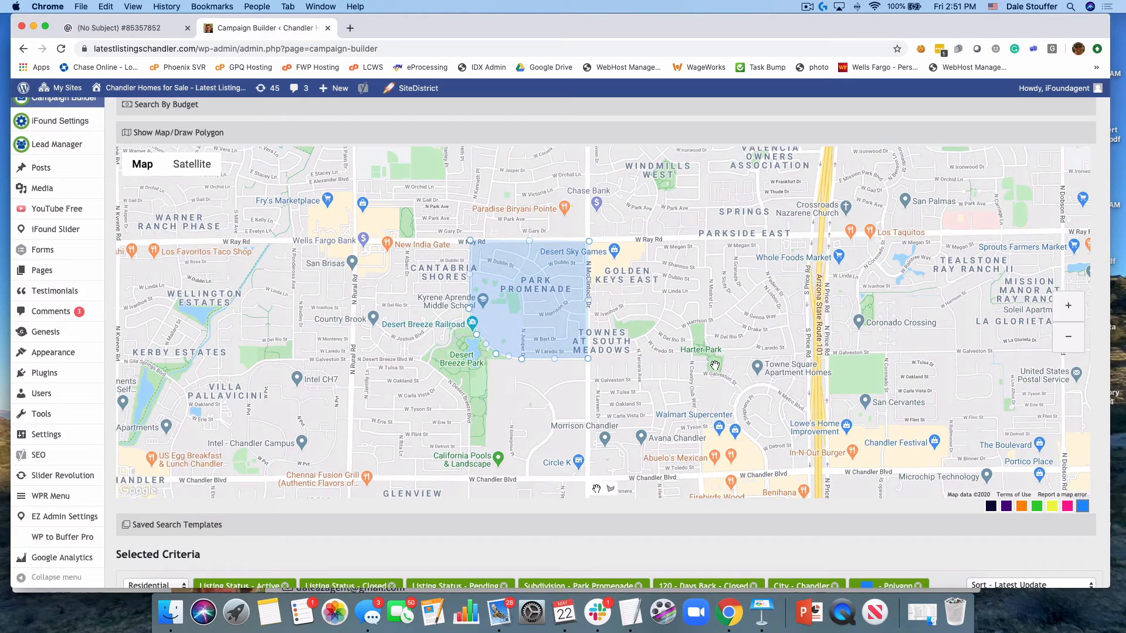
Run the search, examine the matching listings on the map within the polygon, and collapse the results list
scroll(735, 443, "down", 3)
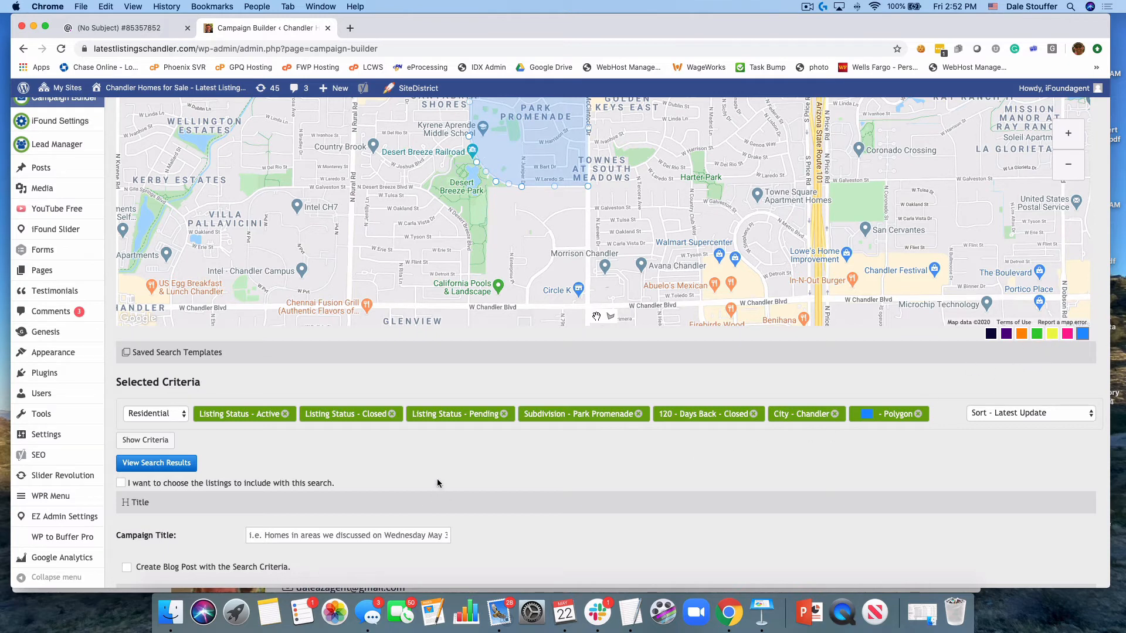
left_click(159, 464)
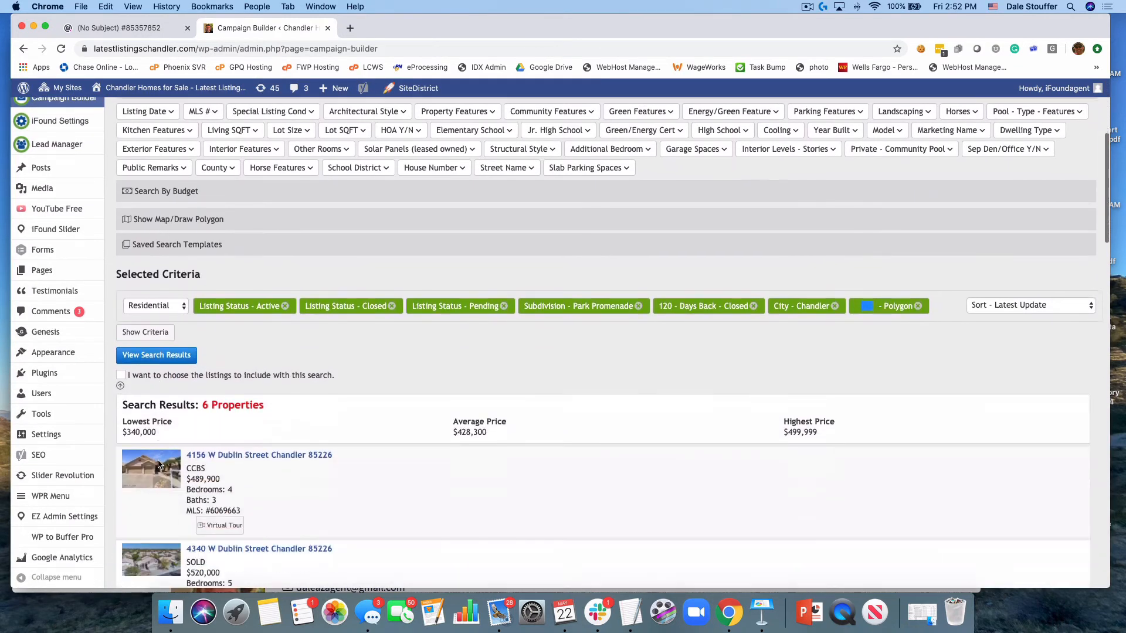
scroll(293, 407, "up", 5)
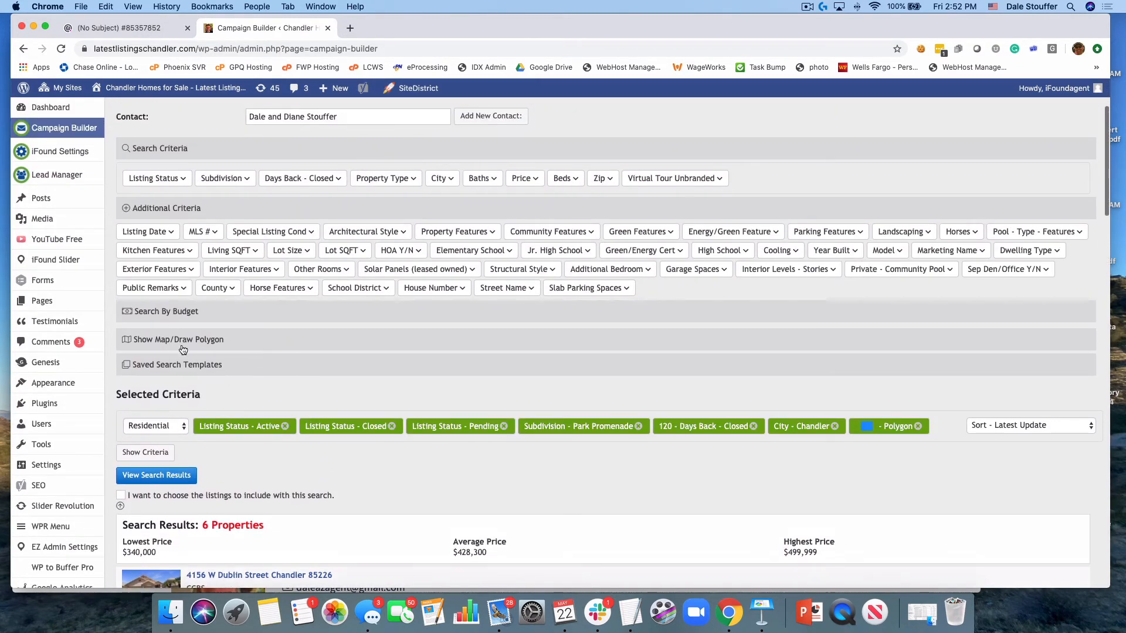
left_click(164, 340)
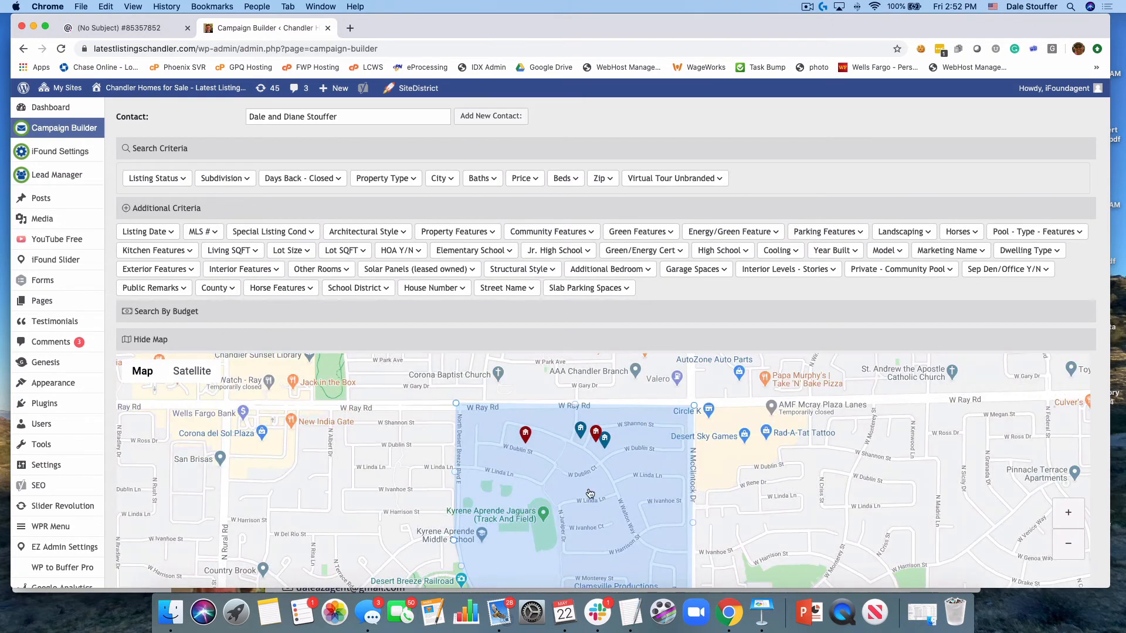
scroll(590, 493, "down", 5)
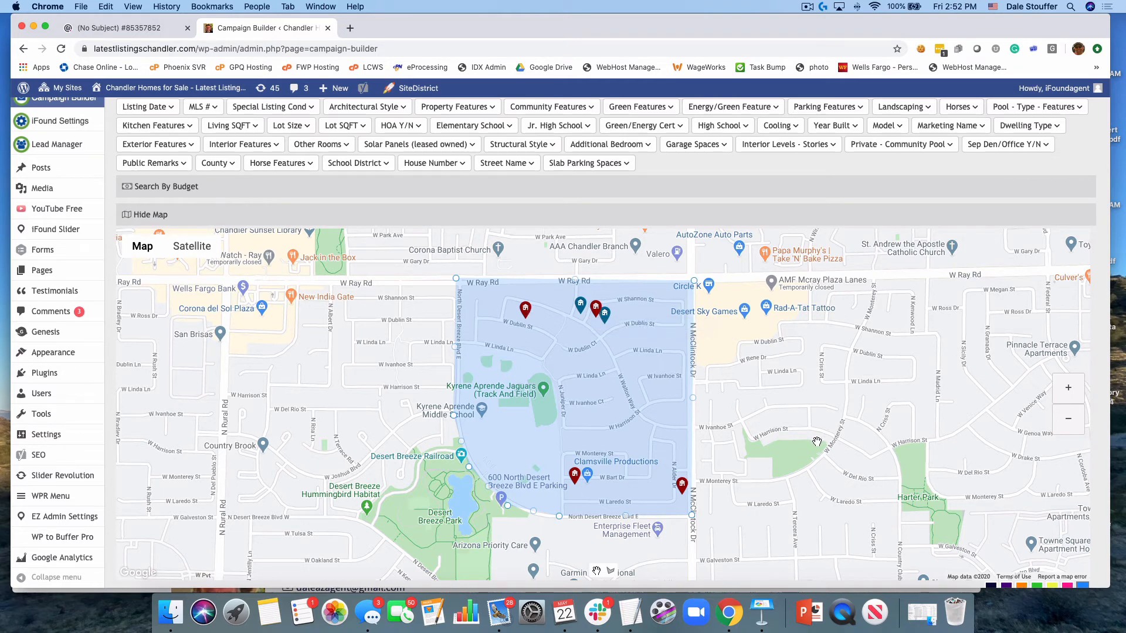
scroll(815, 440, "down", 2)
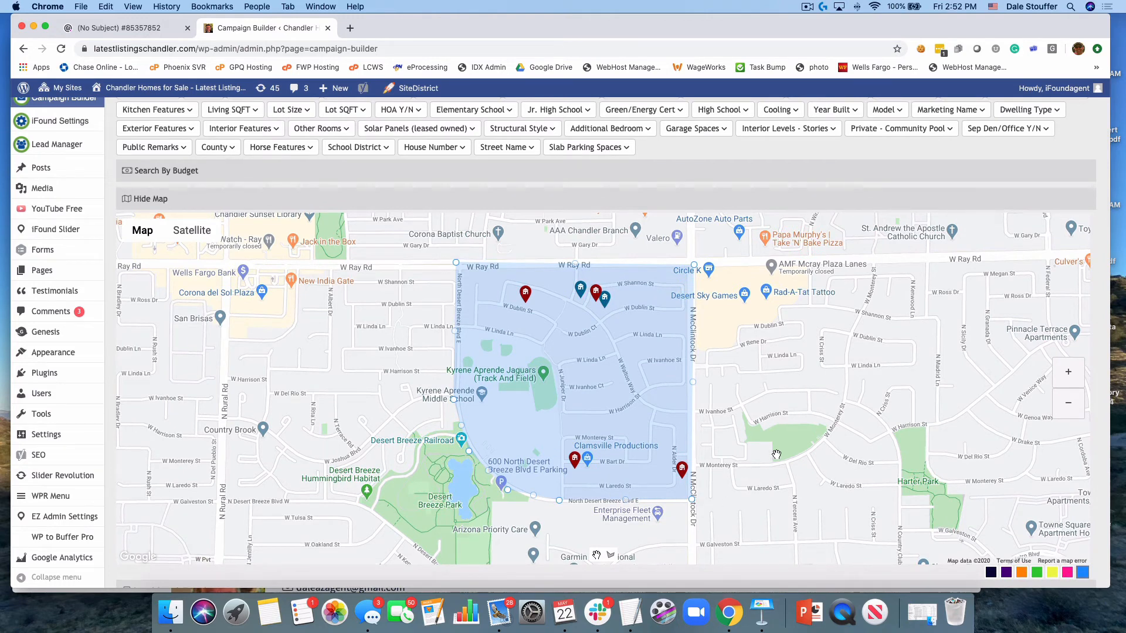
scroll(789, 456, "down", 10)
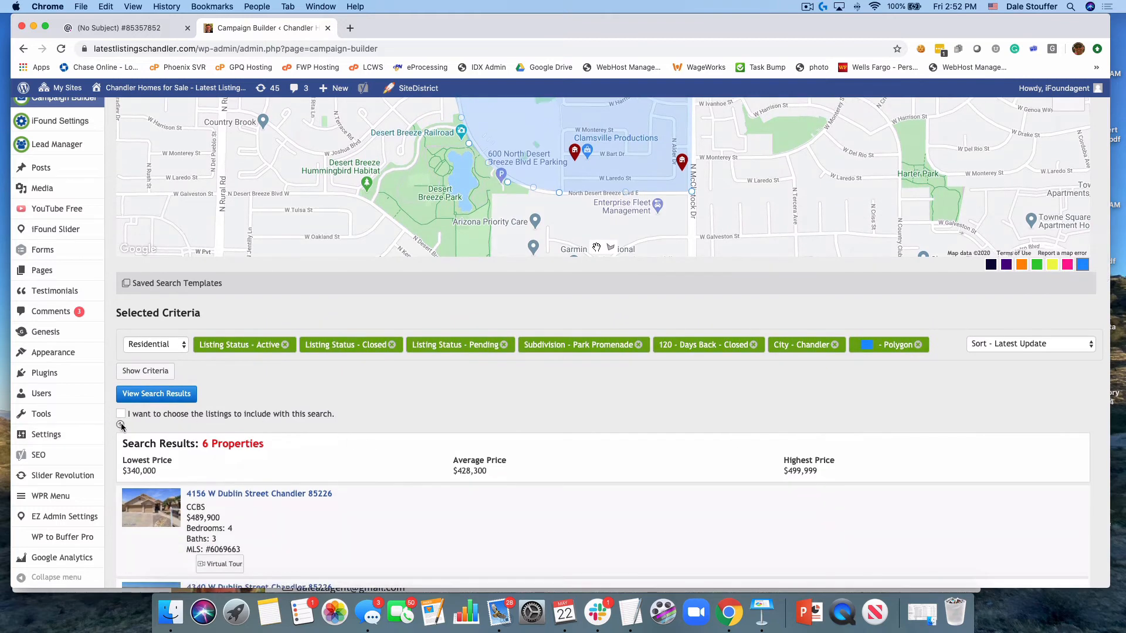
left_click(120, 425)
Title the campaign "Park Promenade Market Update - " followed by the contact's last name
scroll(369, 453, "down", 2)
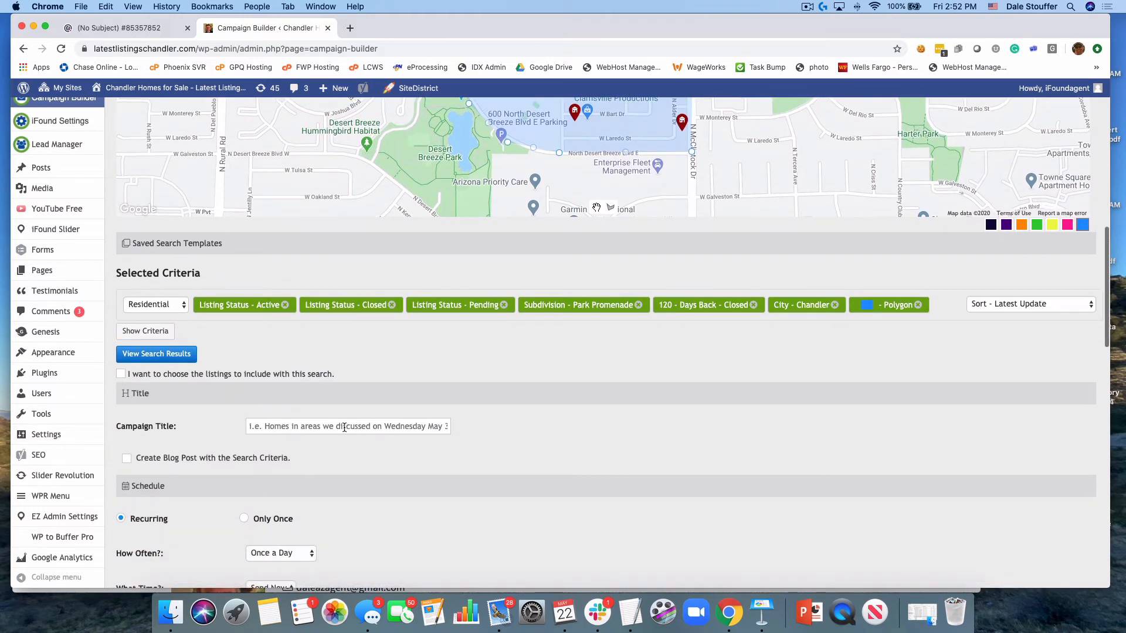
left_click(345, 427)
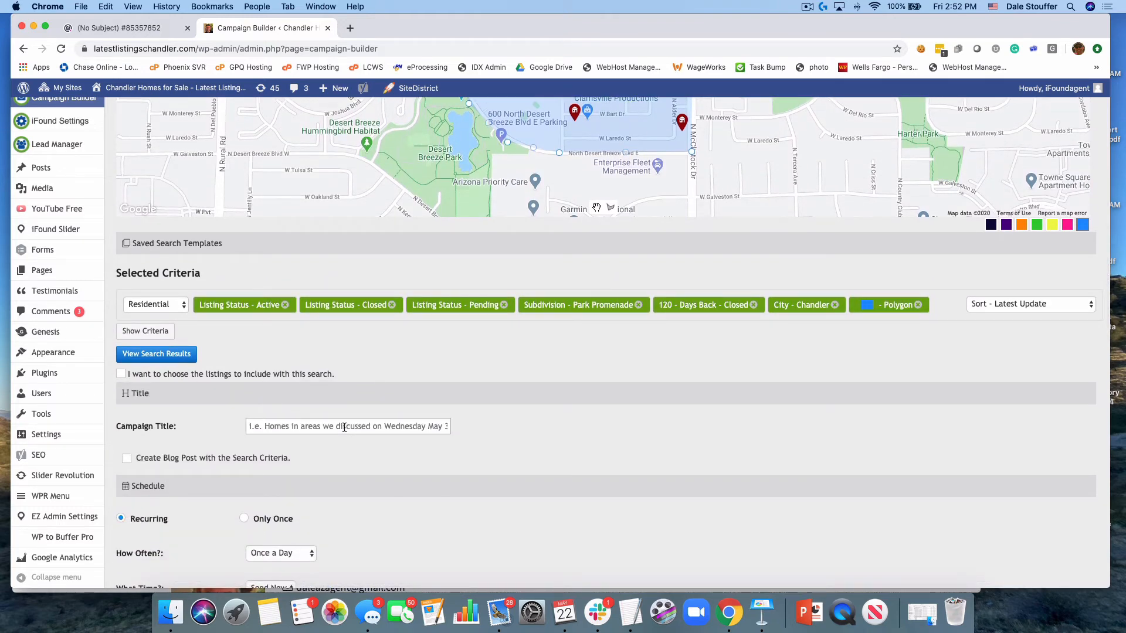
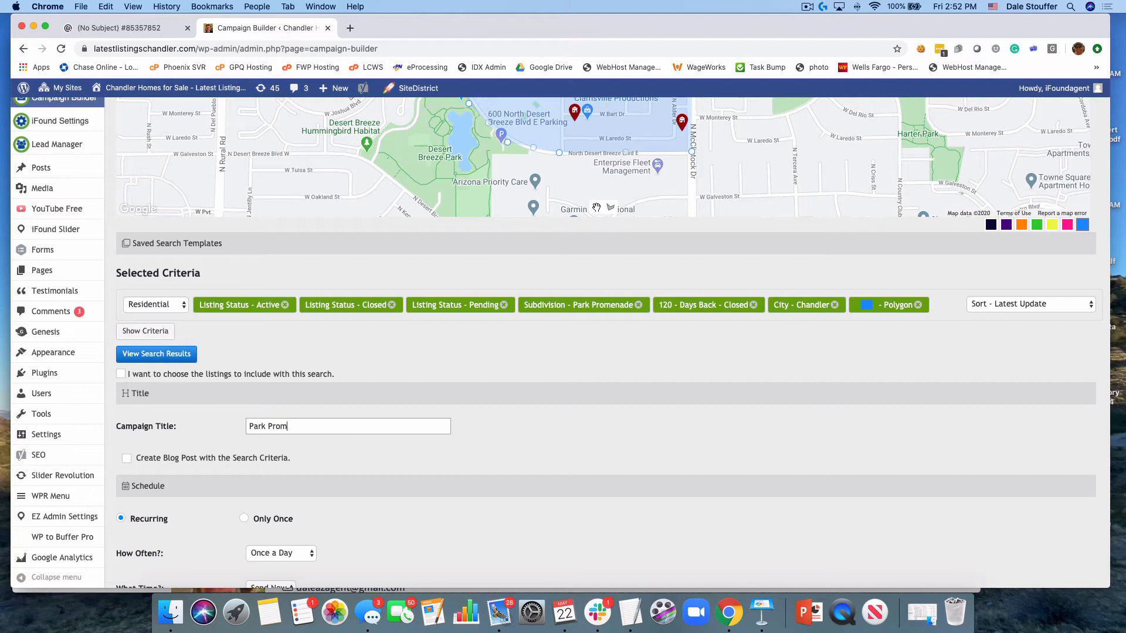
Schedule the recurring campaign for Once a Month and include instant email updates when new listings become available
scroll(449, 439, "down", 5)
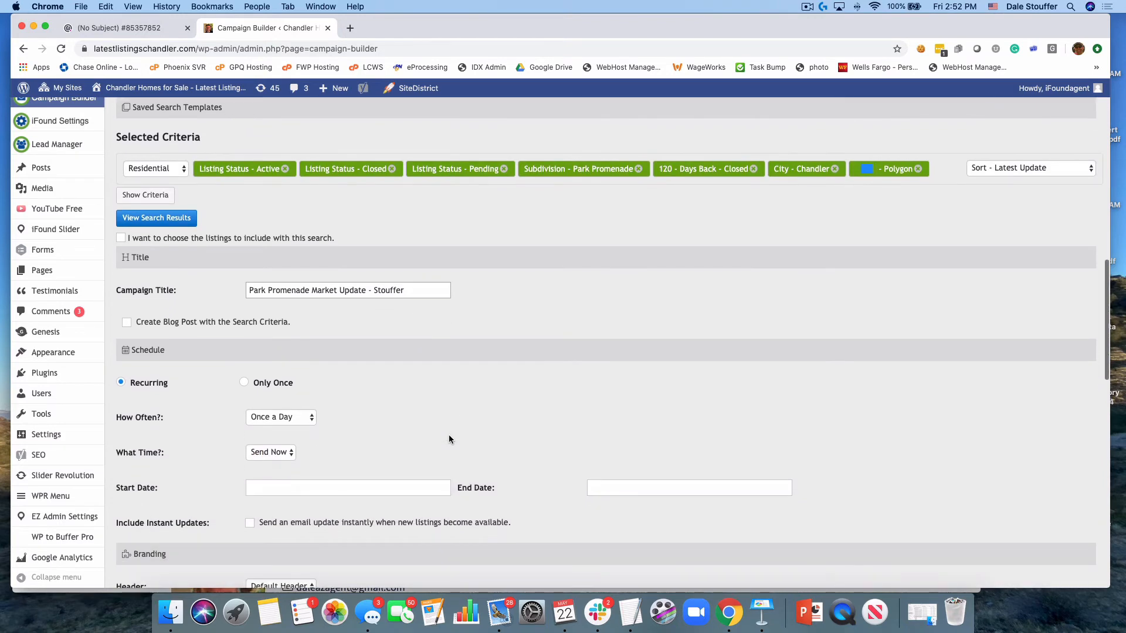
left_click(281, 397)
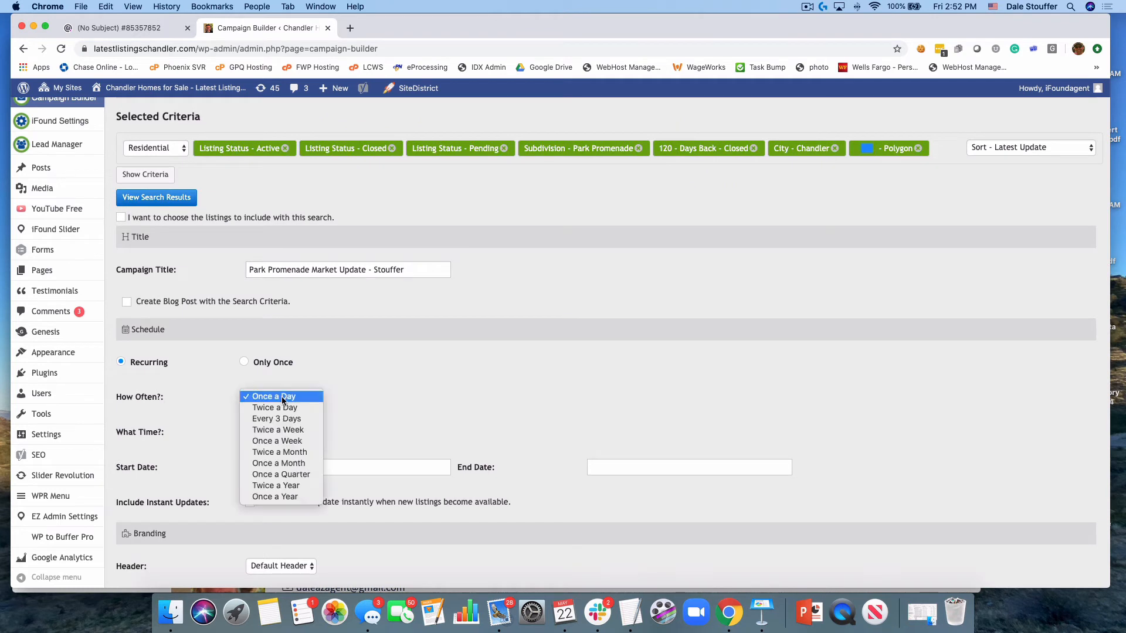
left_click(281, 463)
scroll(336, 449, "up", 2)
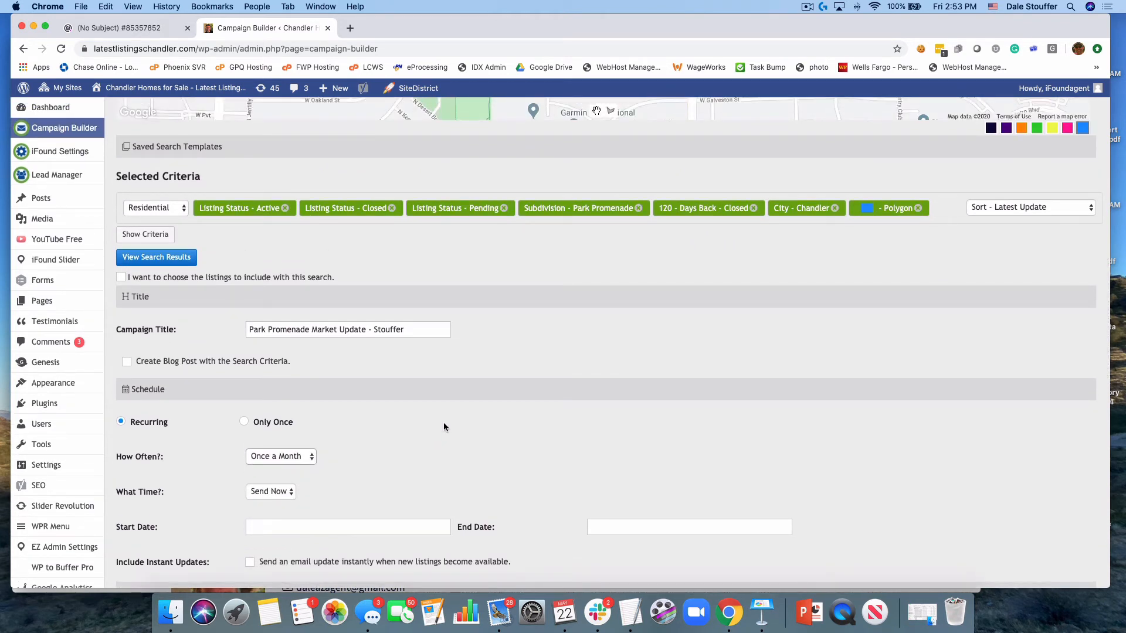
scroll(444, 427, "down", 2)
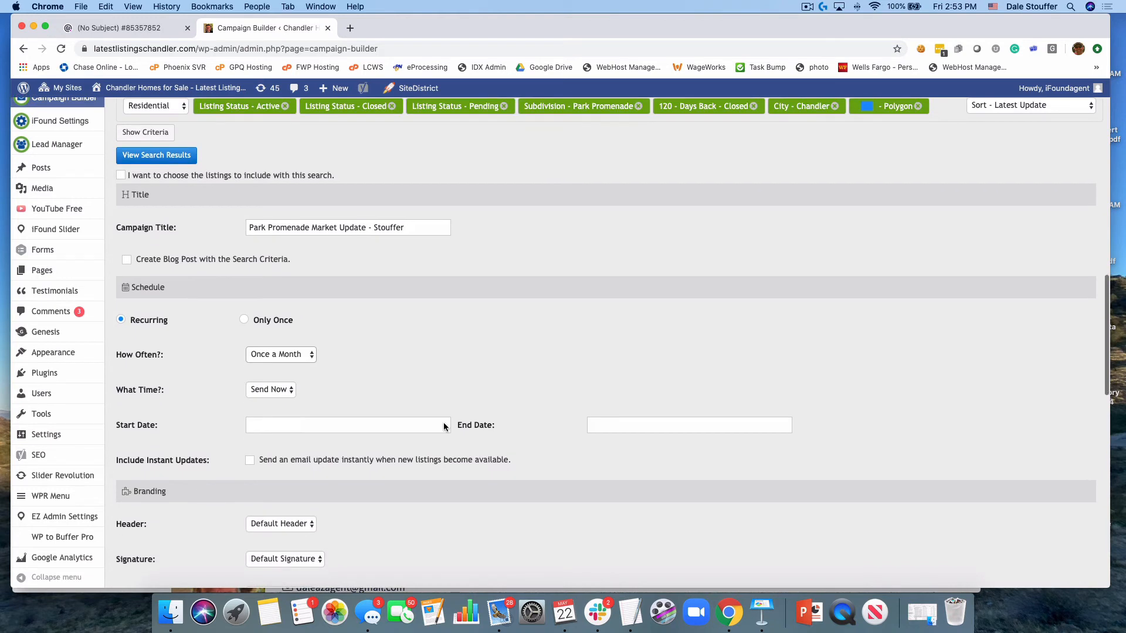
left_click(252, 462)
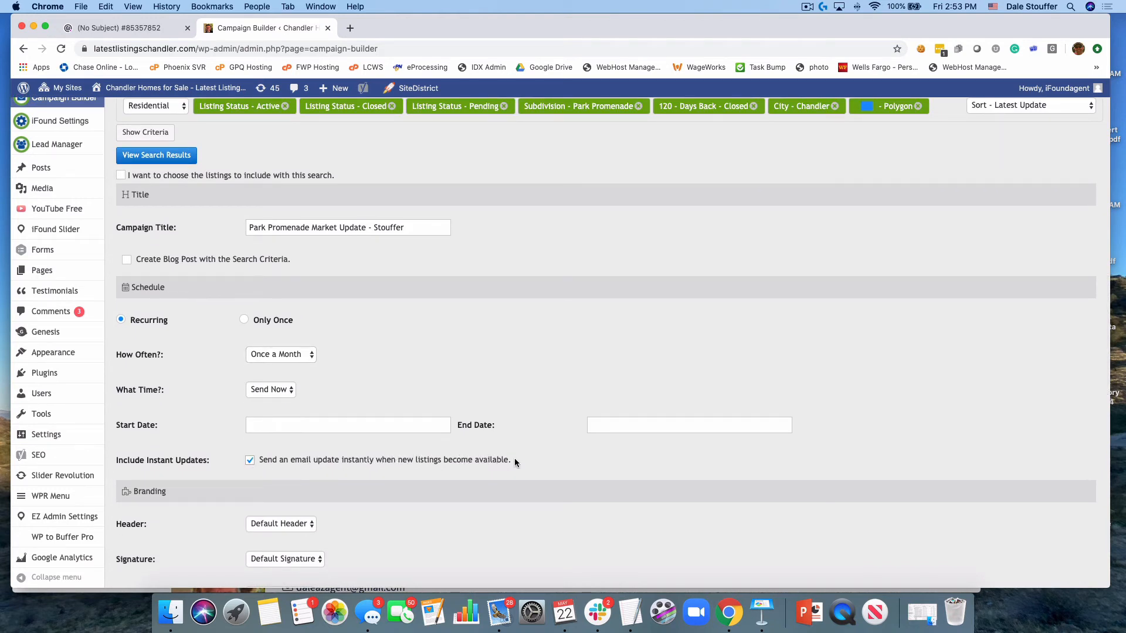
Set the campaign type to Market Update
scroll(515, 458, "down", 4)
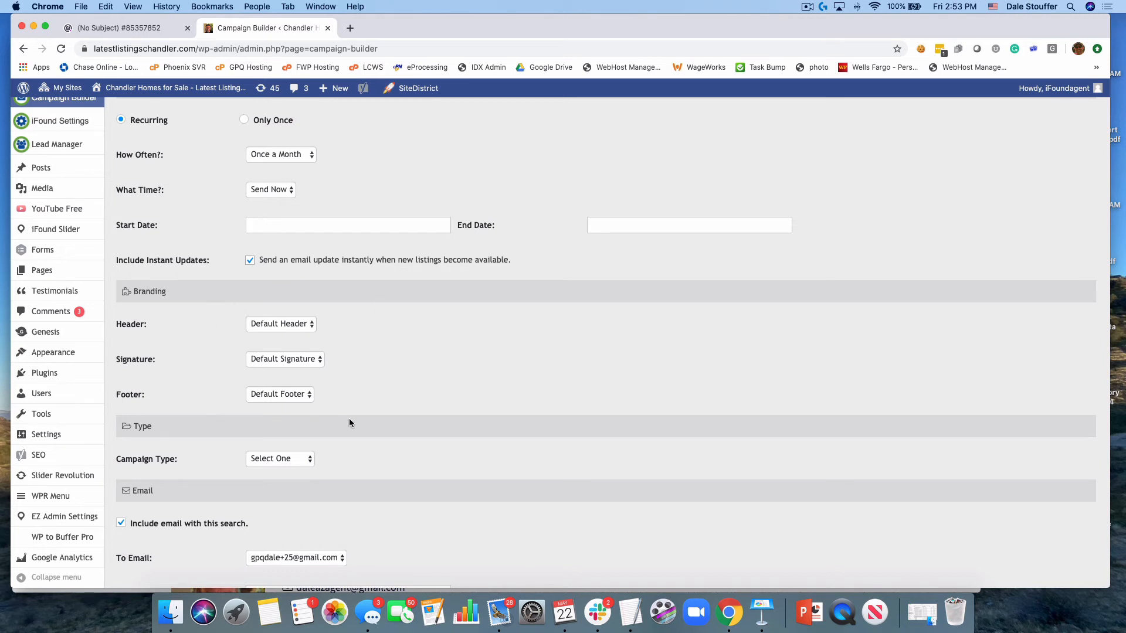
scroll(353, 414, "down", 2)
left_click(279, 378)
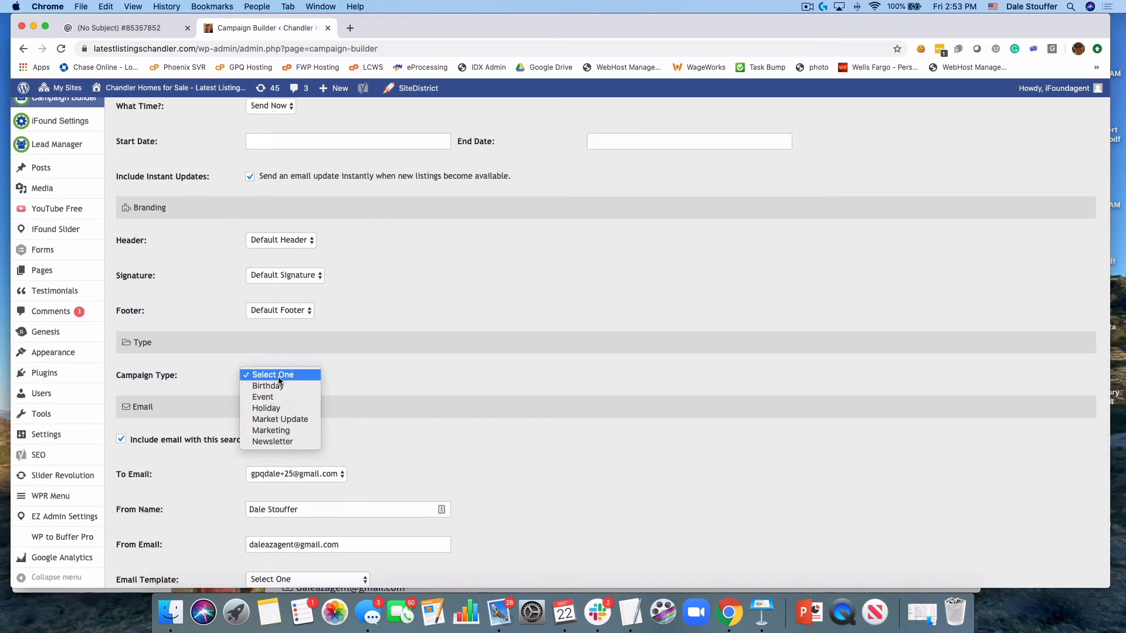
left_click(290, 419)
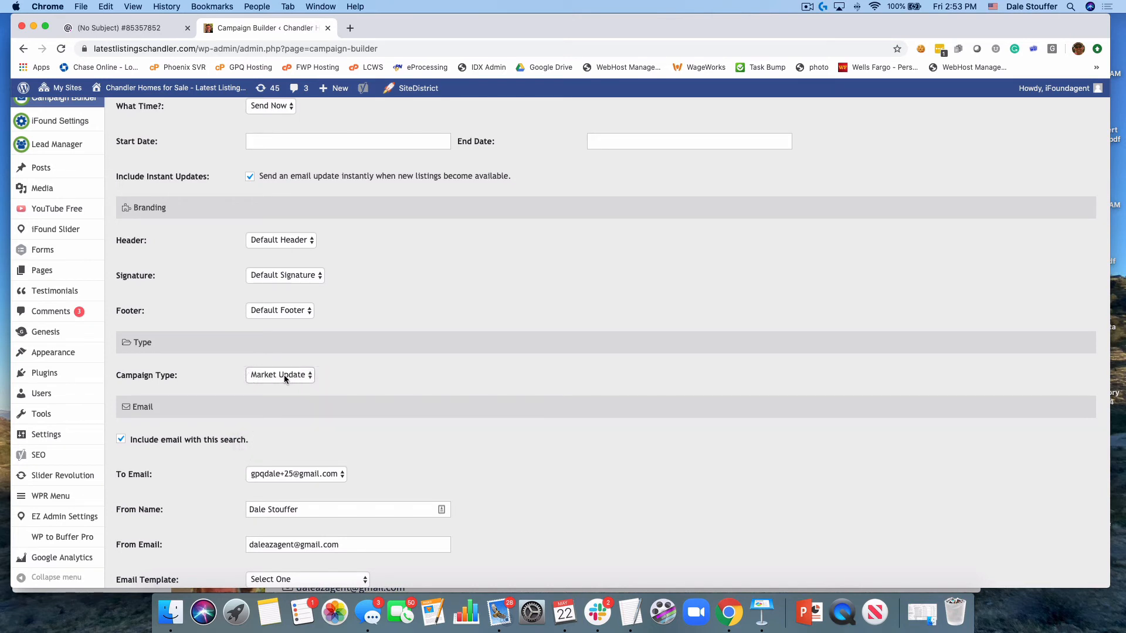
left_click(284, 374)
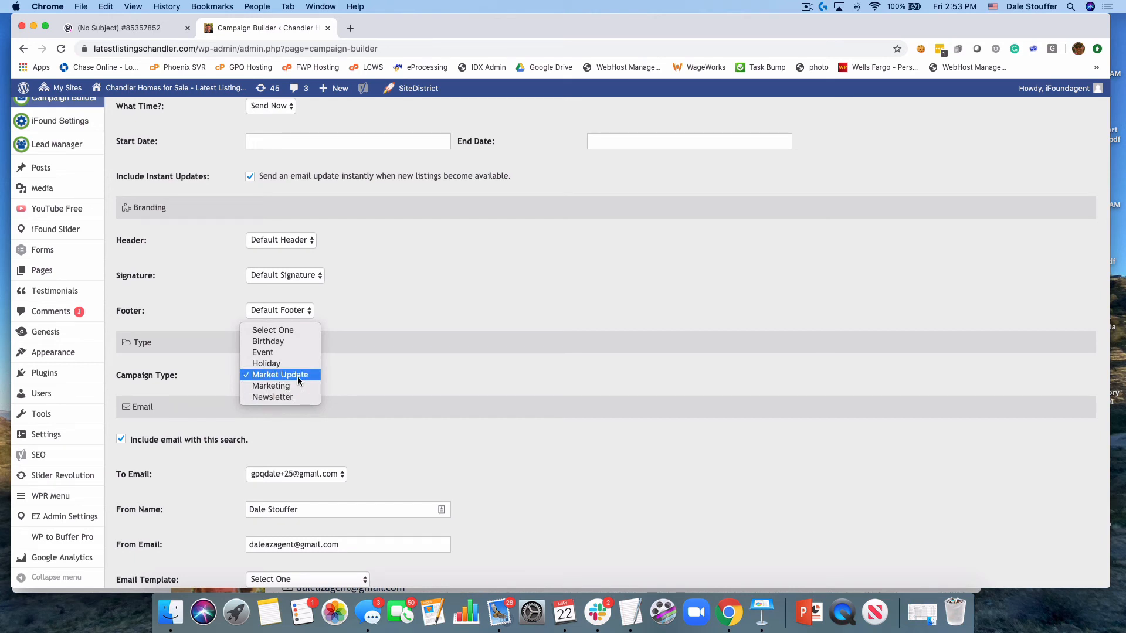
left_click(297, 377)
Apply the Market Update - Home Owner template to the campaign email
scroll(438, 393, "down", 5)
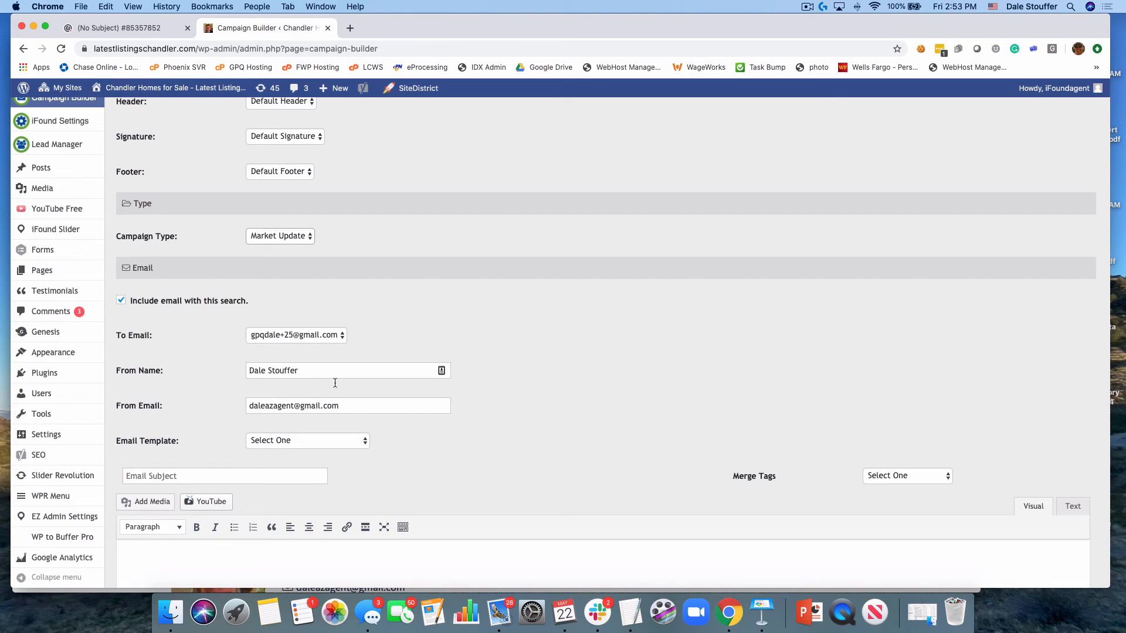
left_click(315, 441)
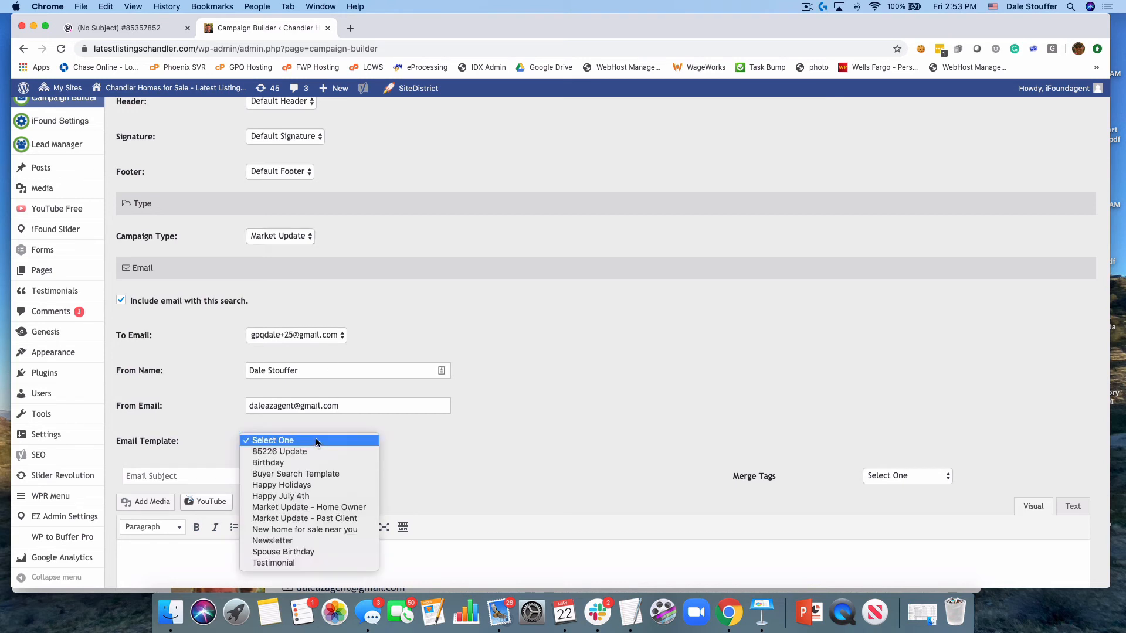
left_click(355, 507)
Replace the word "neighborhood" with "Park Promenade" in the email subject and review the message body
scroll(476, 418, "down", 2)
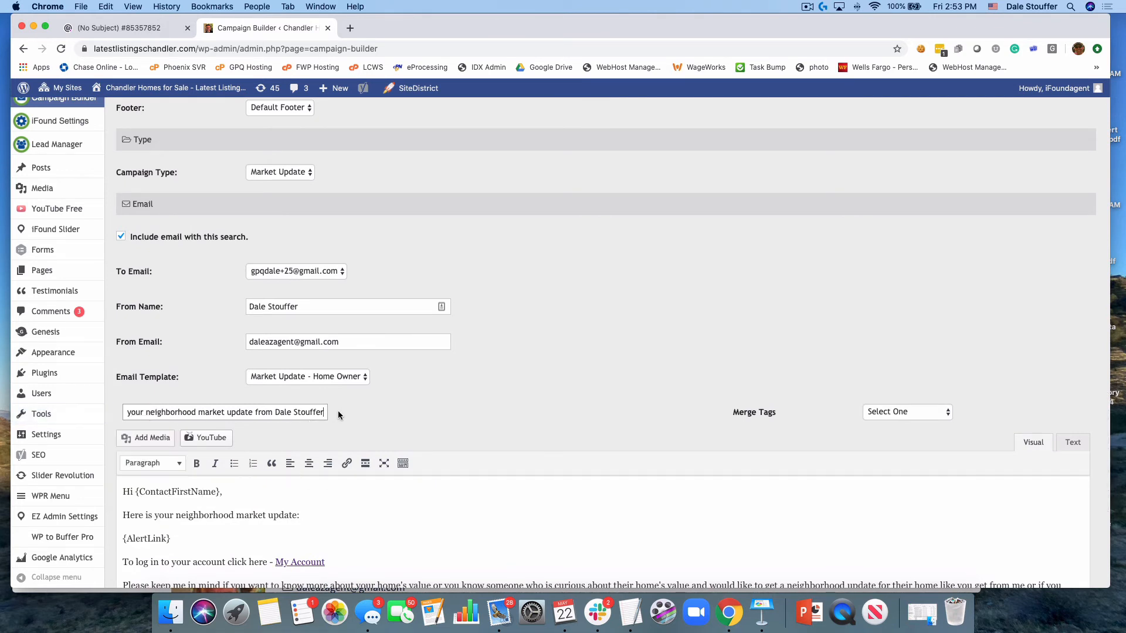
double_click(165, 412)
type("Park")
type(" Promend")
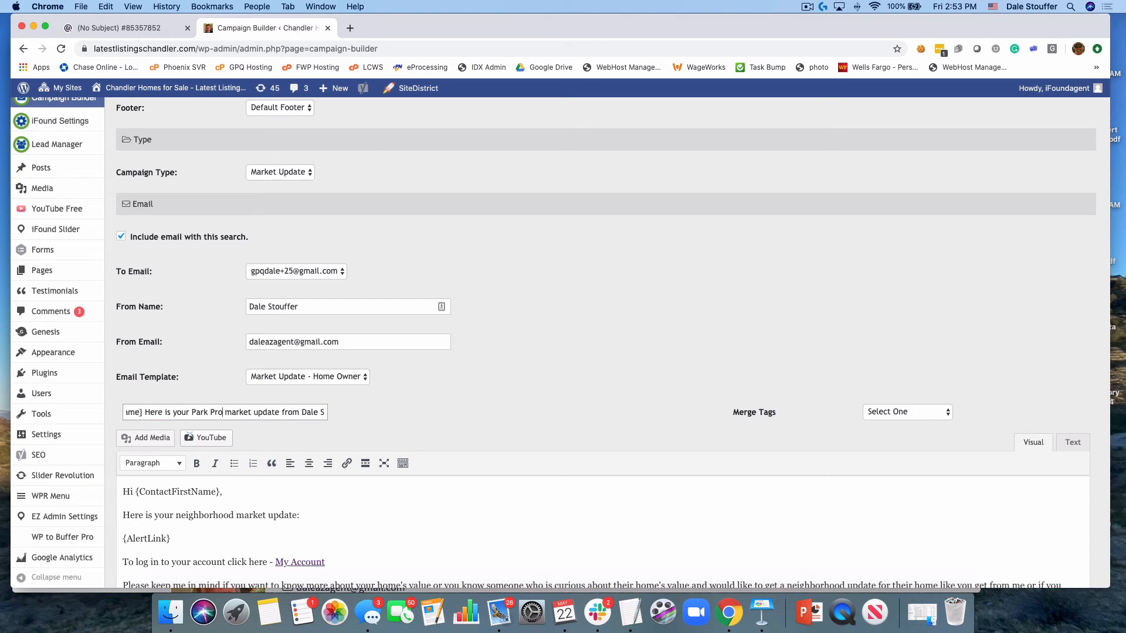
key("BackSpace")
type("ade")
key("BackSpace")
key("Right")
key("Right")
key("Right")
key("Right")
key("Right")
key("Right")
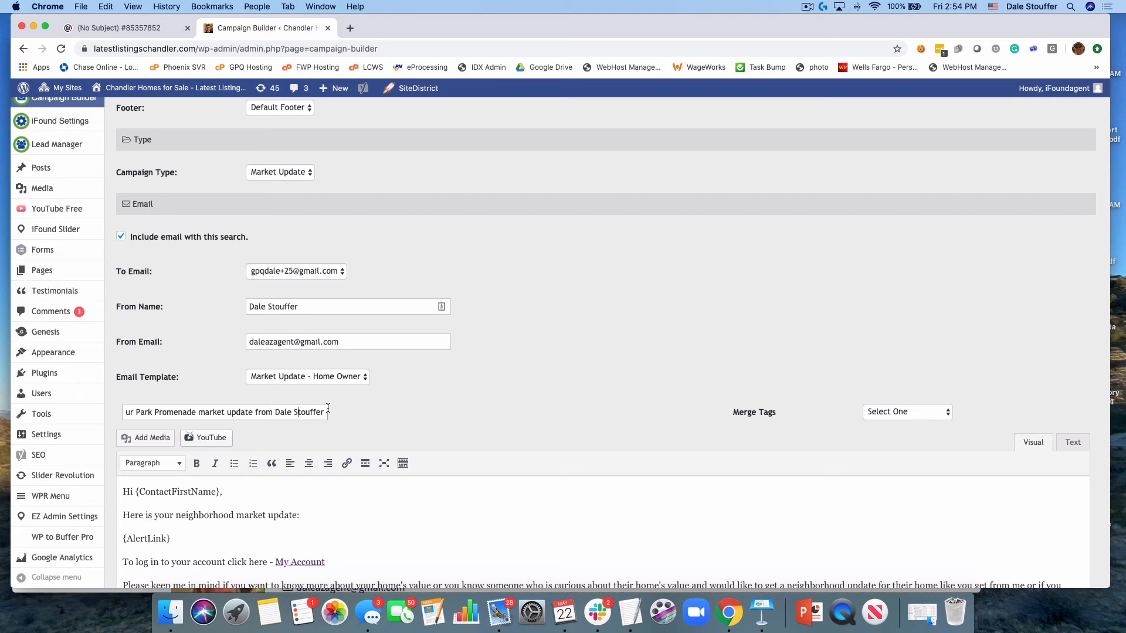
scroll(381, 410, "down", 5)
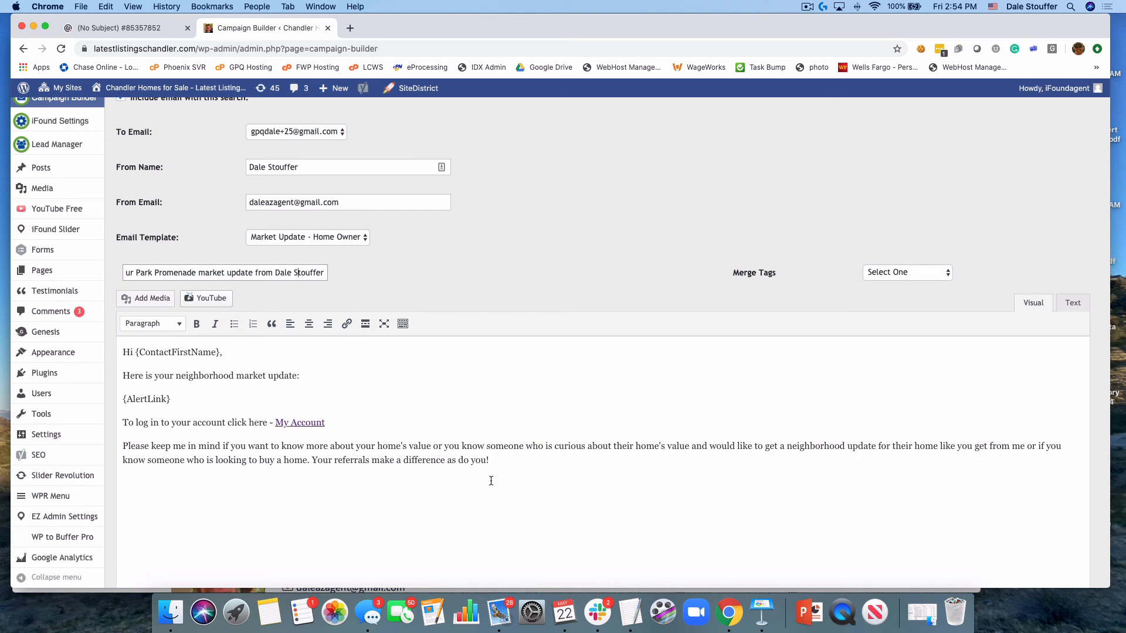
scroll(490, 481, "up", 2)
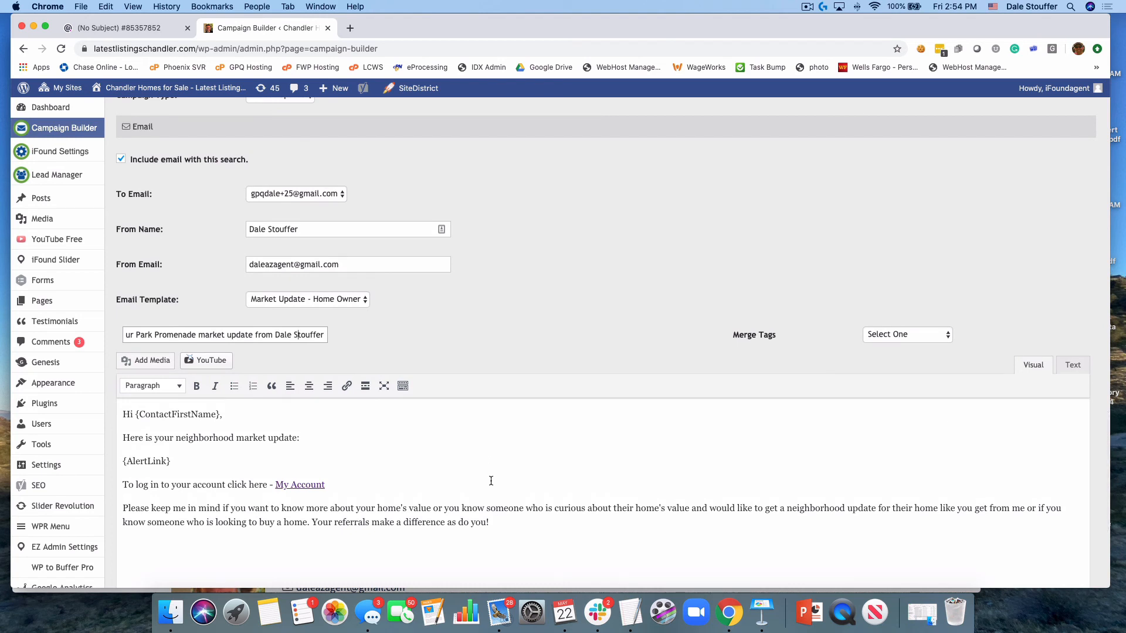
Save the Park Promenade market update campaign with its email
scroll(491, 481, "down", 6)
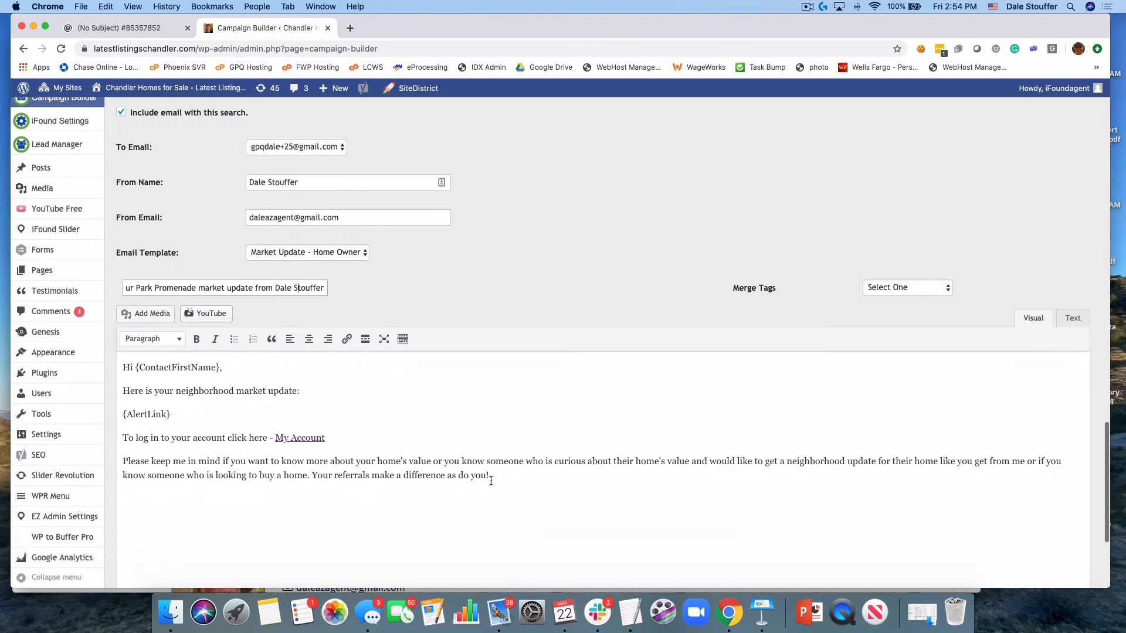
left_click(191, 523)
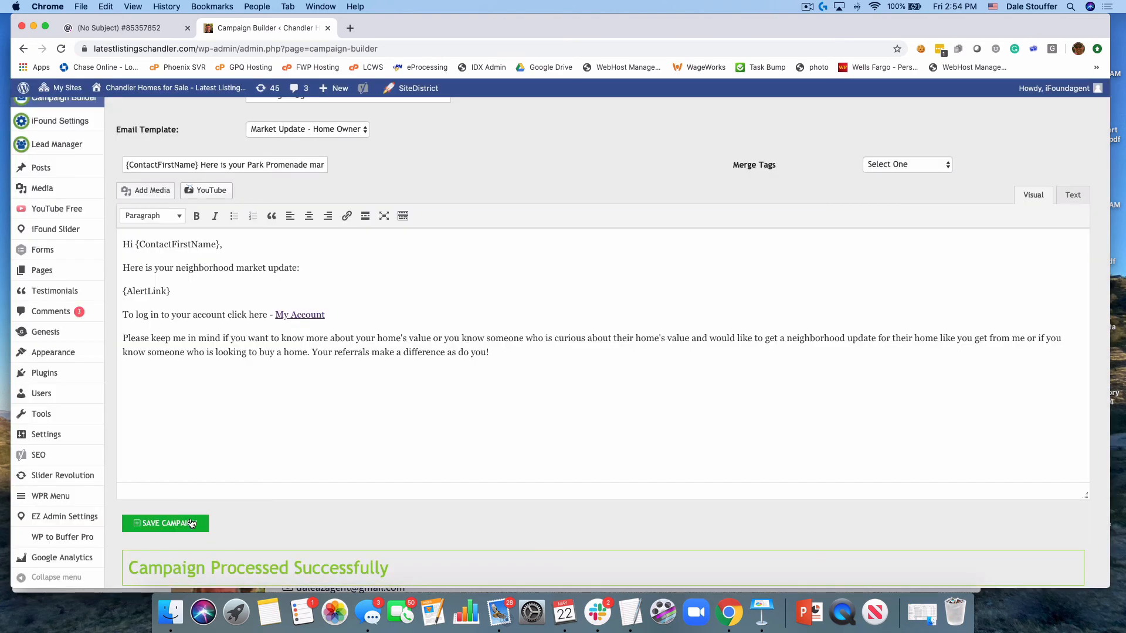
scroll(191, 522, "down", 2)
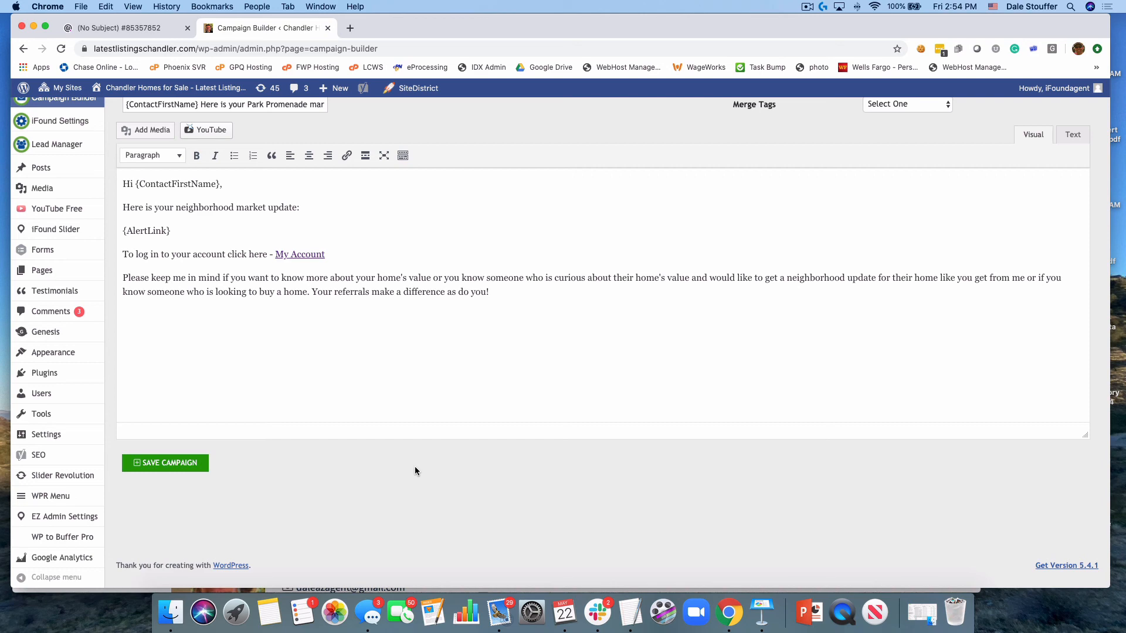
Switch to Mail, follow the View Now link in the received Park Promenade market update email, and review the linked search criteria and results
left_click(499, 612)
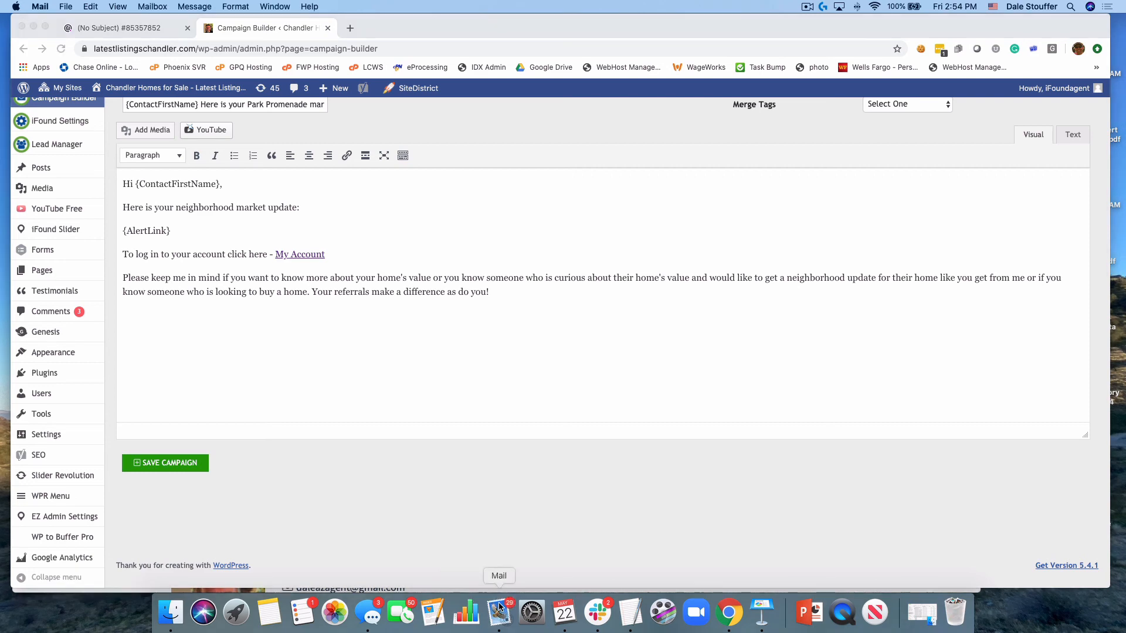
left_click_drag(545, 105, 501, 120)
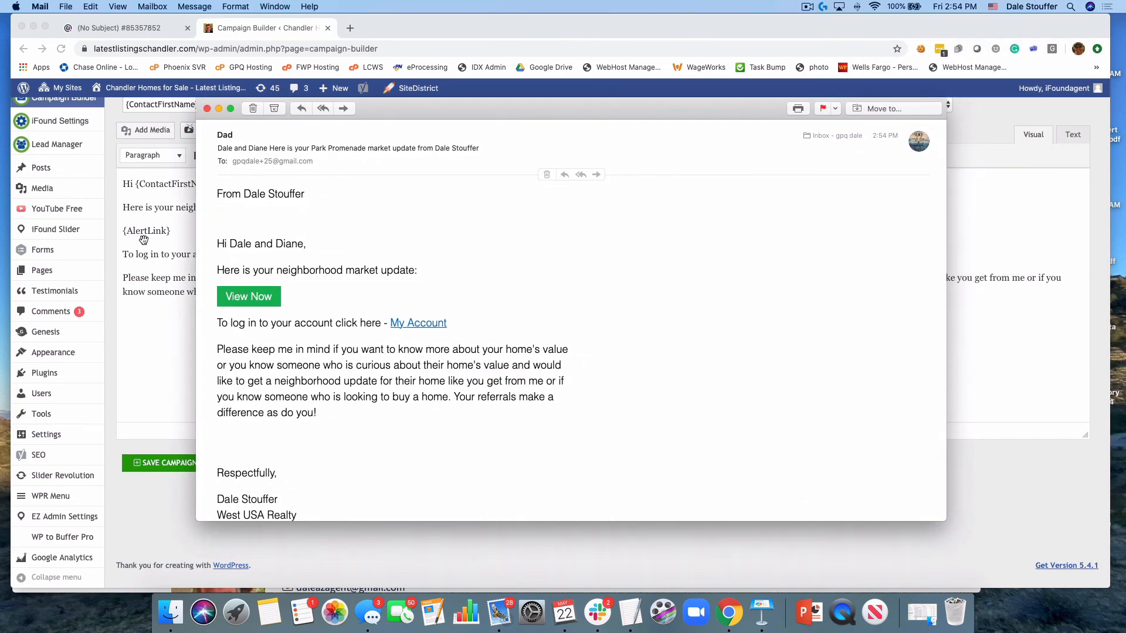
left_click(255, 294)
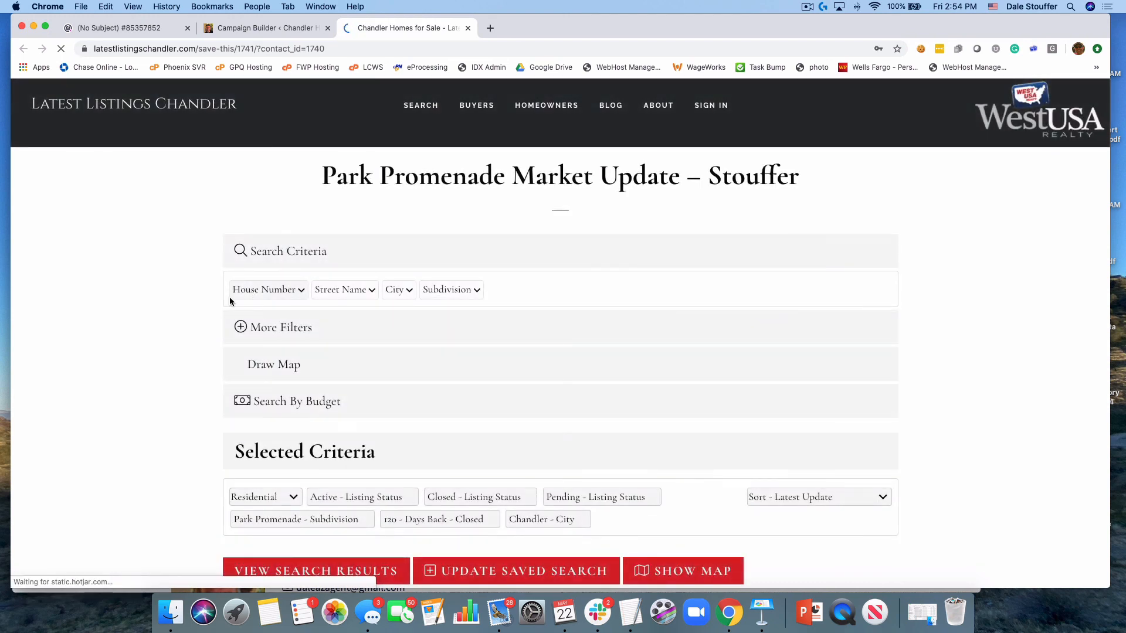
scroll(149, 359, "down", 5)
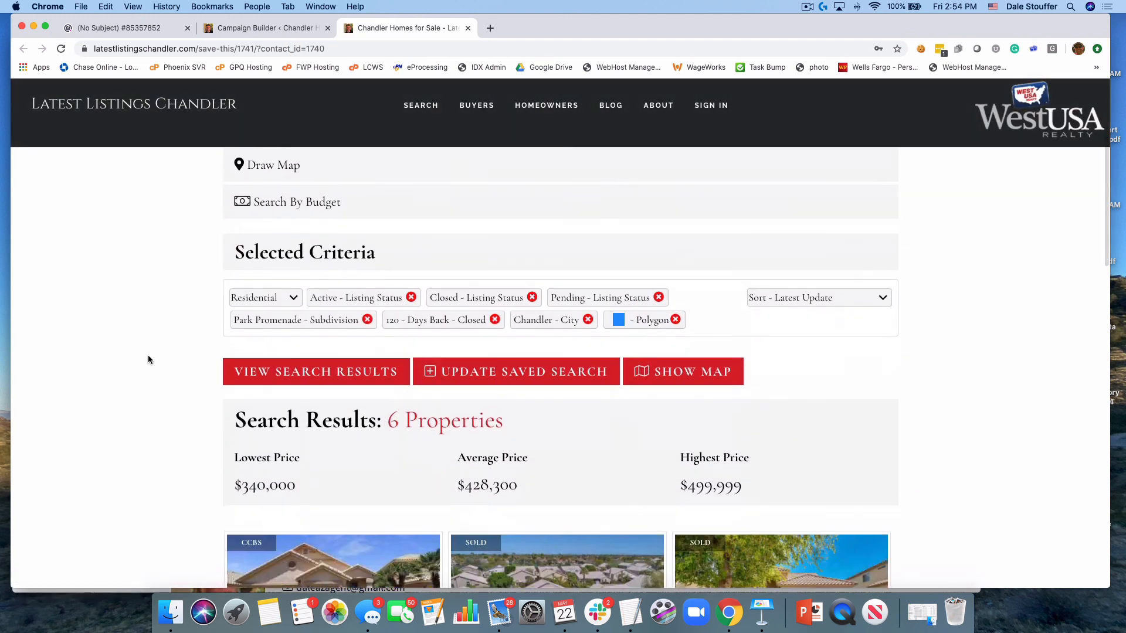
scroll(148, 359, "up", 4)
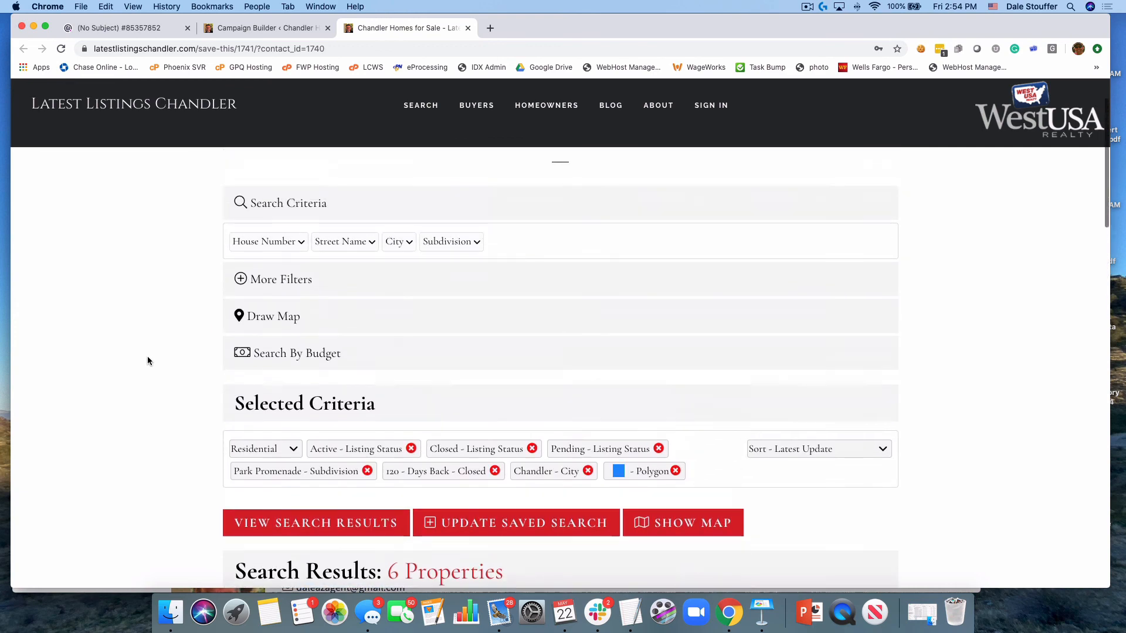
scroll(146, 357, "up", 2)
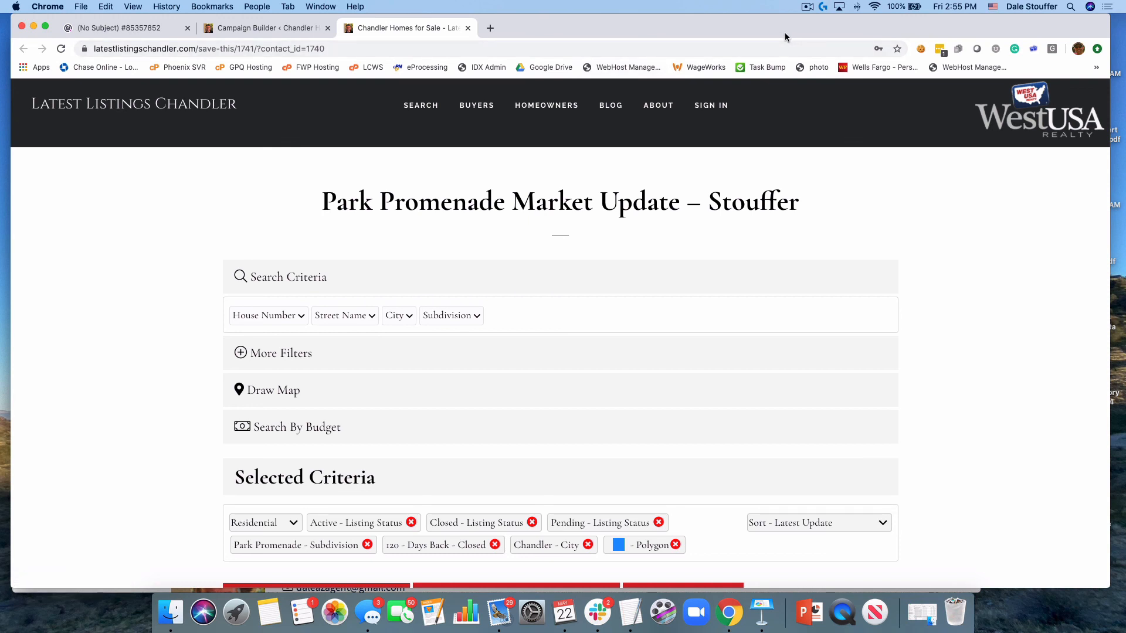
left_click(807, 7)
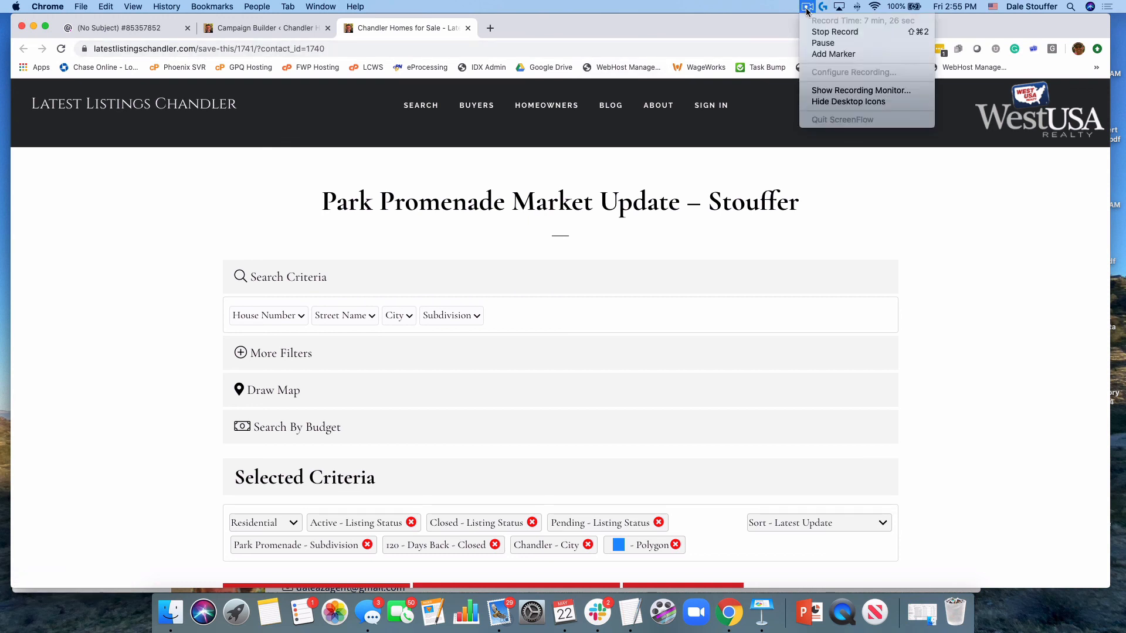